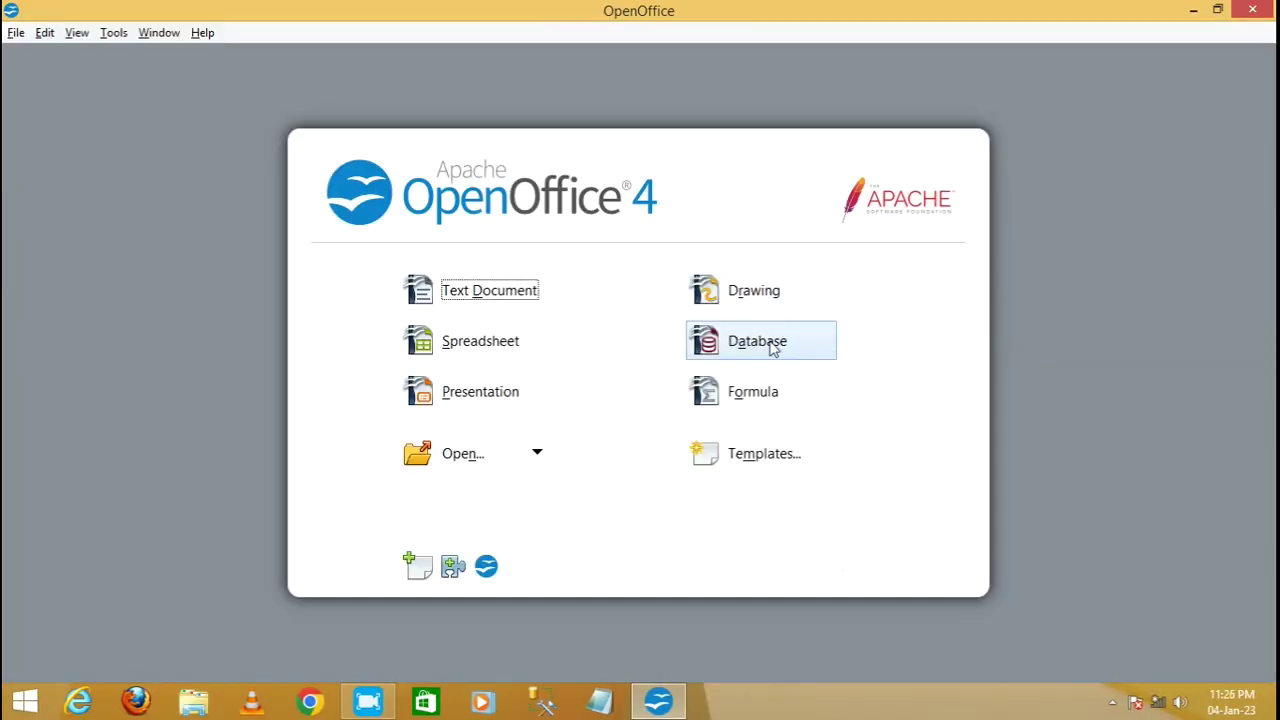
Step: Create a new database through the wizard and name its file New Database22
{"action": "left_click", "coordinate": [707, 345]}
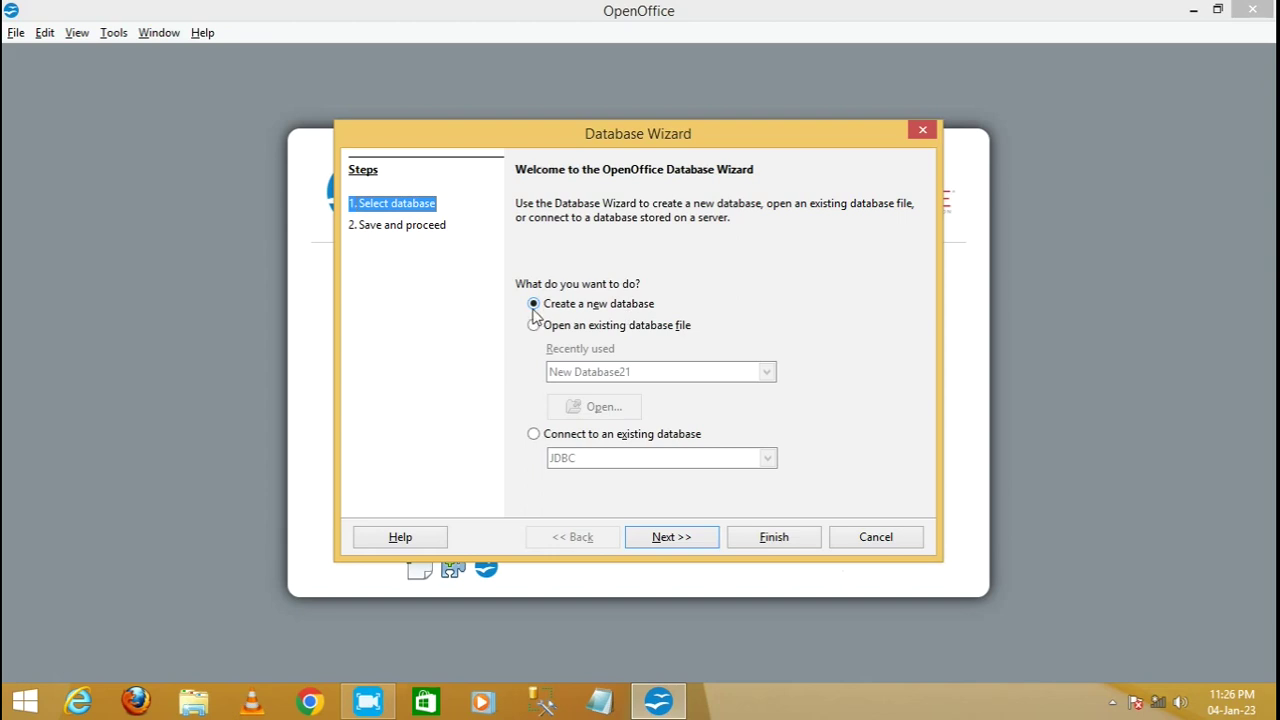
{"action": "left_click", "coordinate": [668, 545]}
{"action": "left_click", "coordinate": [760, 540]}
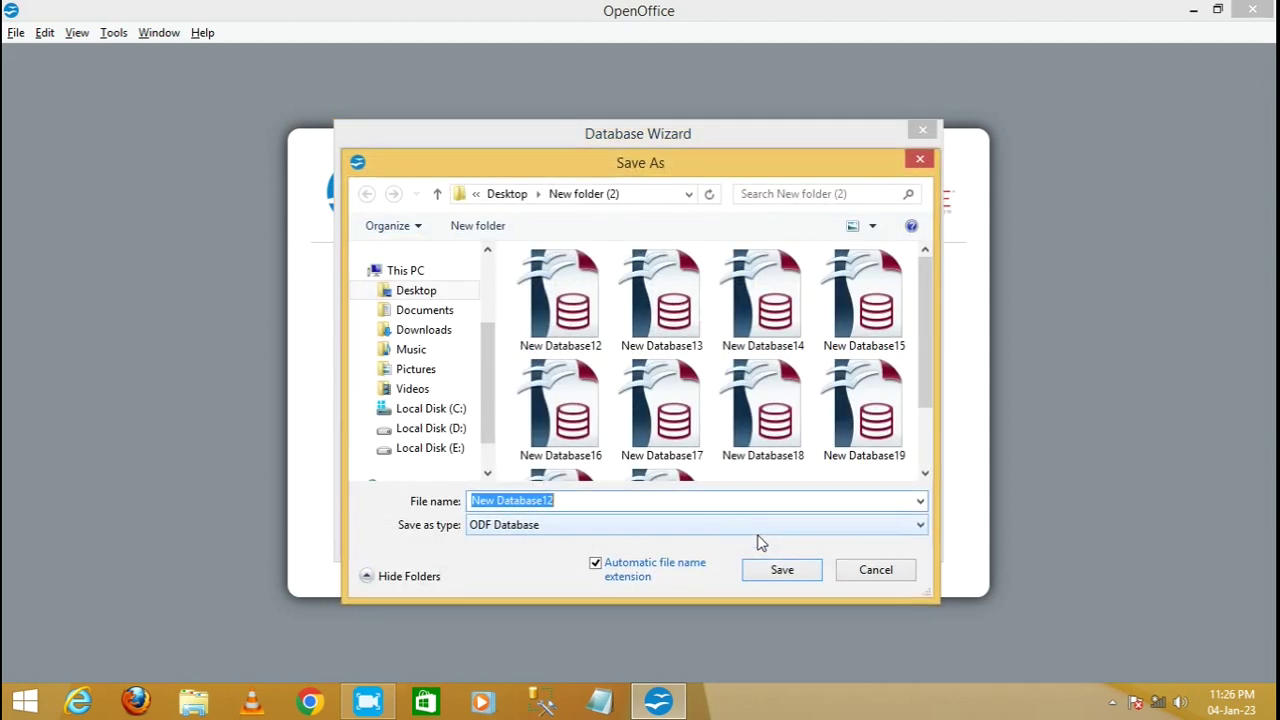
{"action": "left_click", "coordinate": [568, 500]}
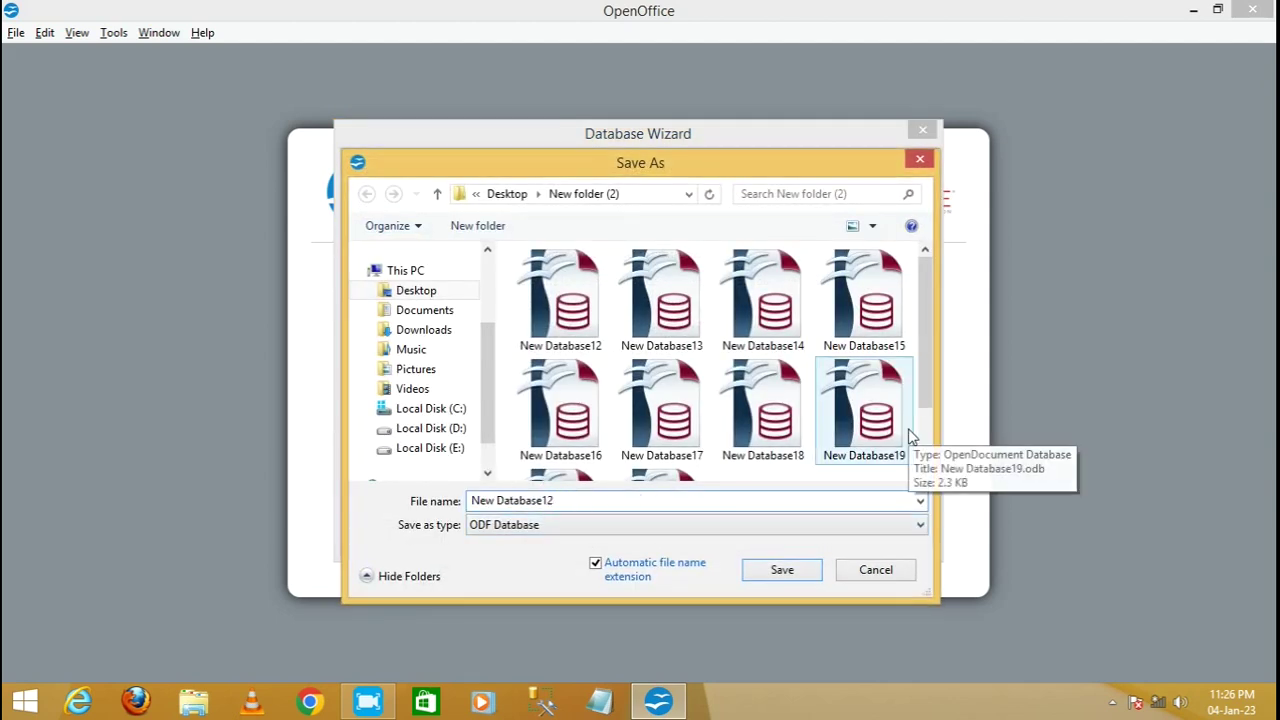
{"action": "key", "text": "BackSpace"}
{"action": "key", "text": "BackSpace"}
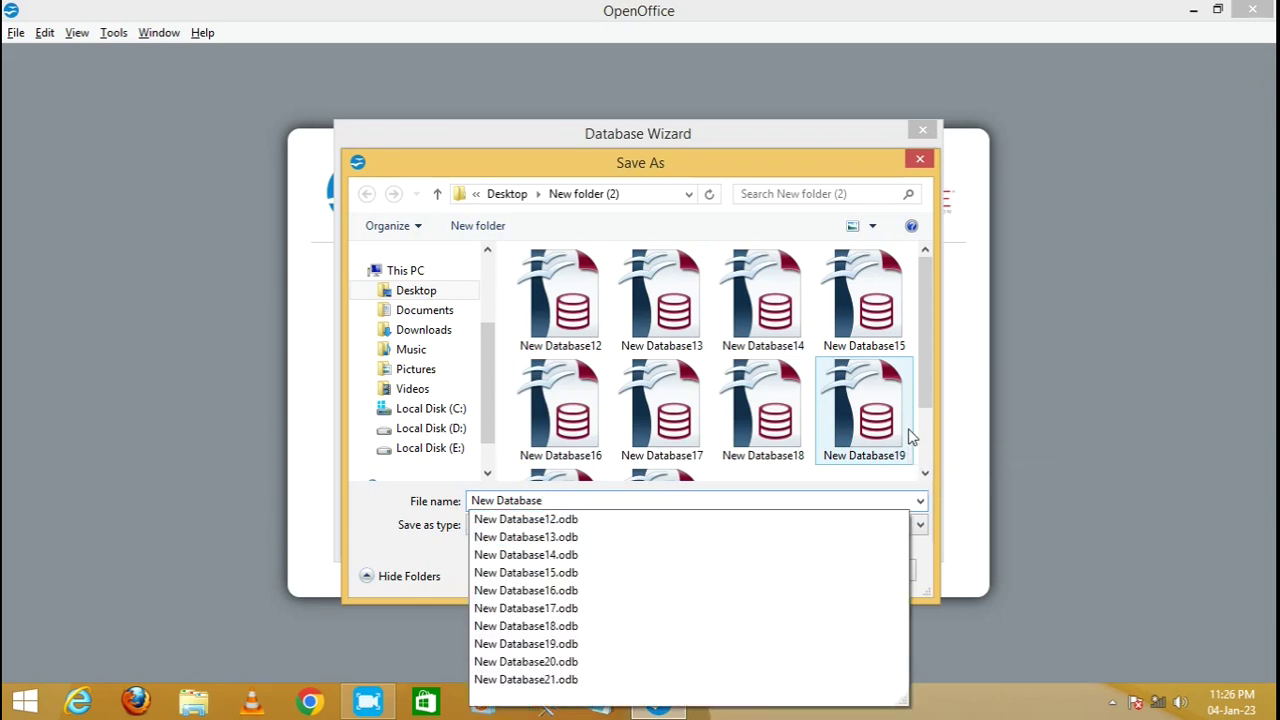
{"action": "type", "text": "2"}
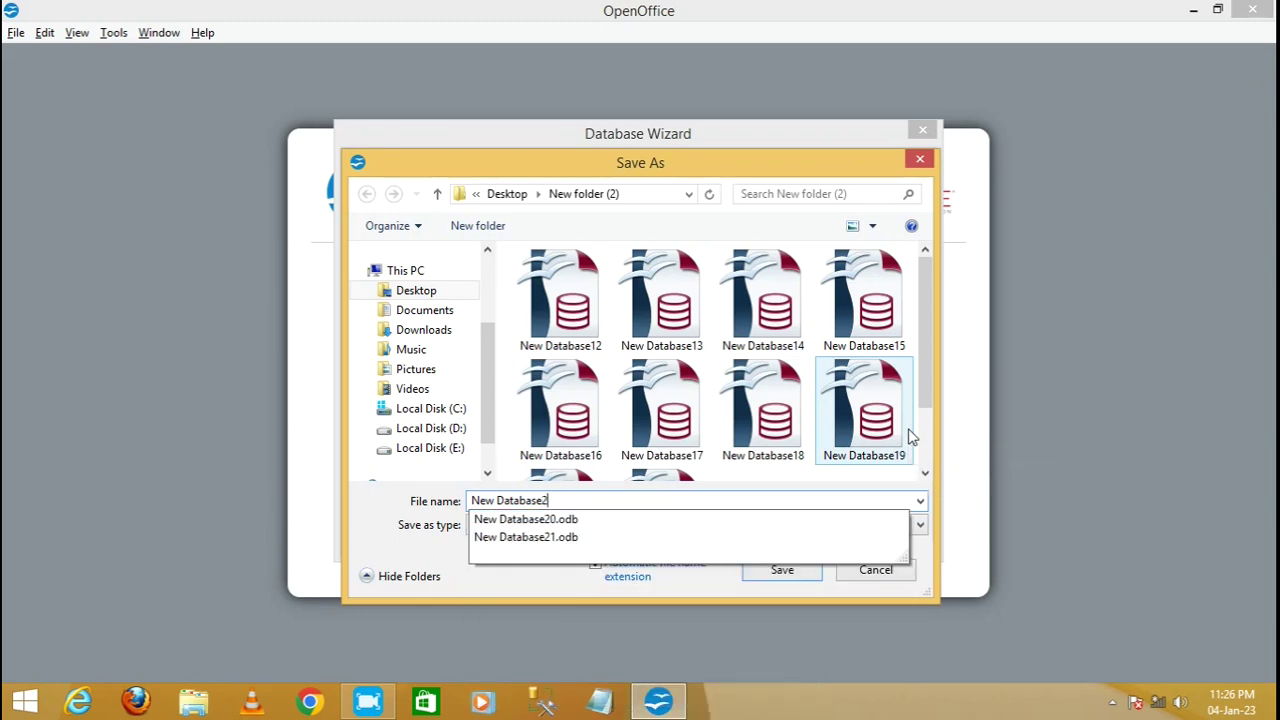
{"action": "type", "text": "2"}
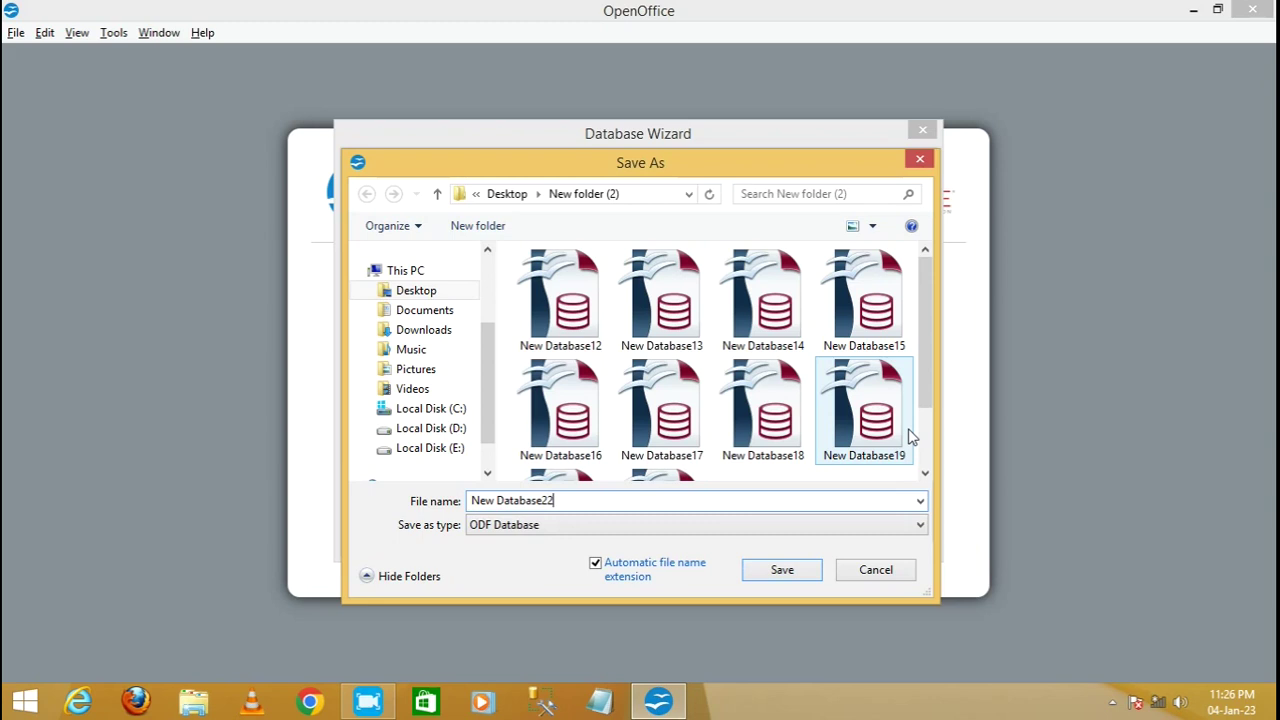
Step: Save the database and start a table design with SupplierId as an Integer field
{"action": "left_click", "coordinate": [780, 574]}
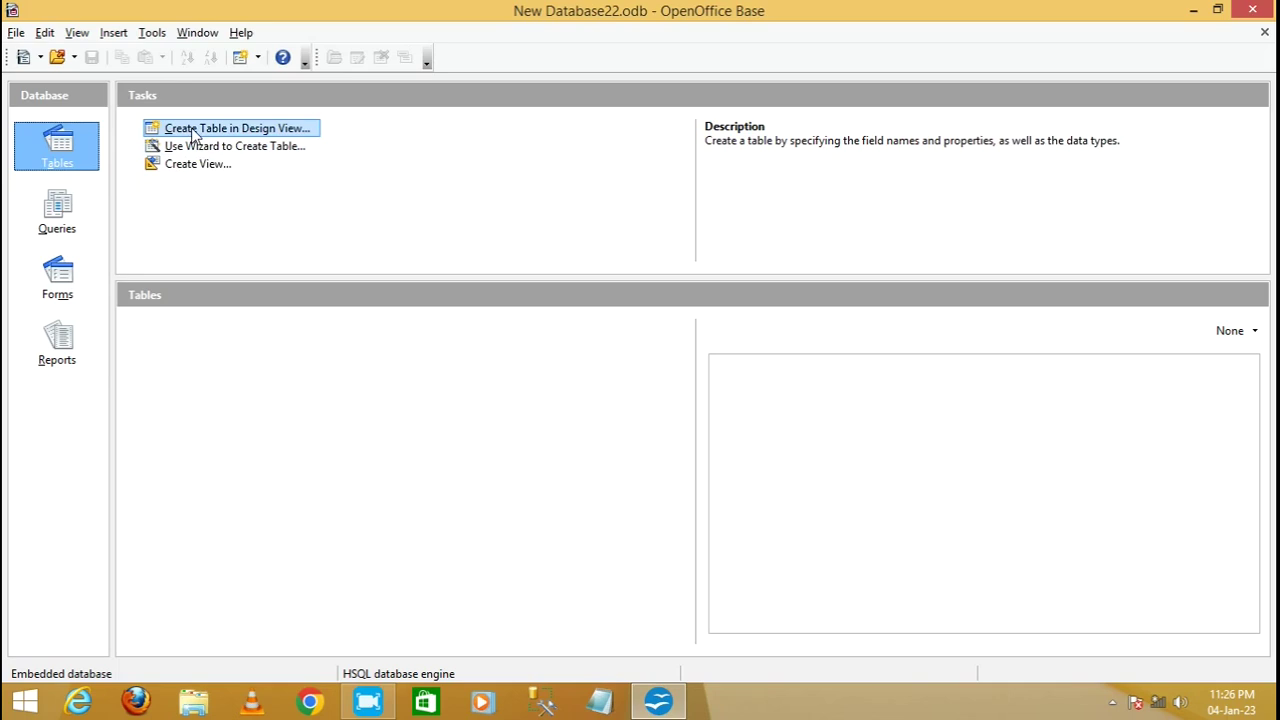
{"action": "left_click", "coordinate": [230, 135]}
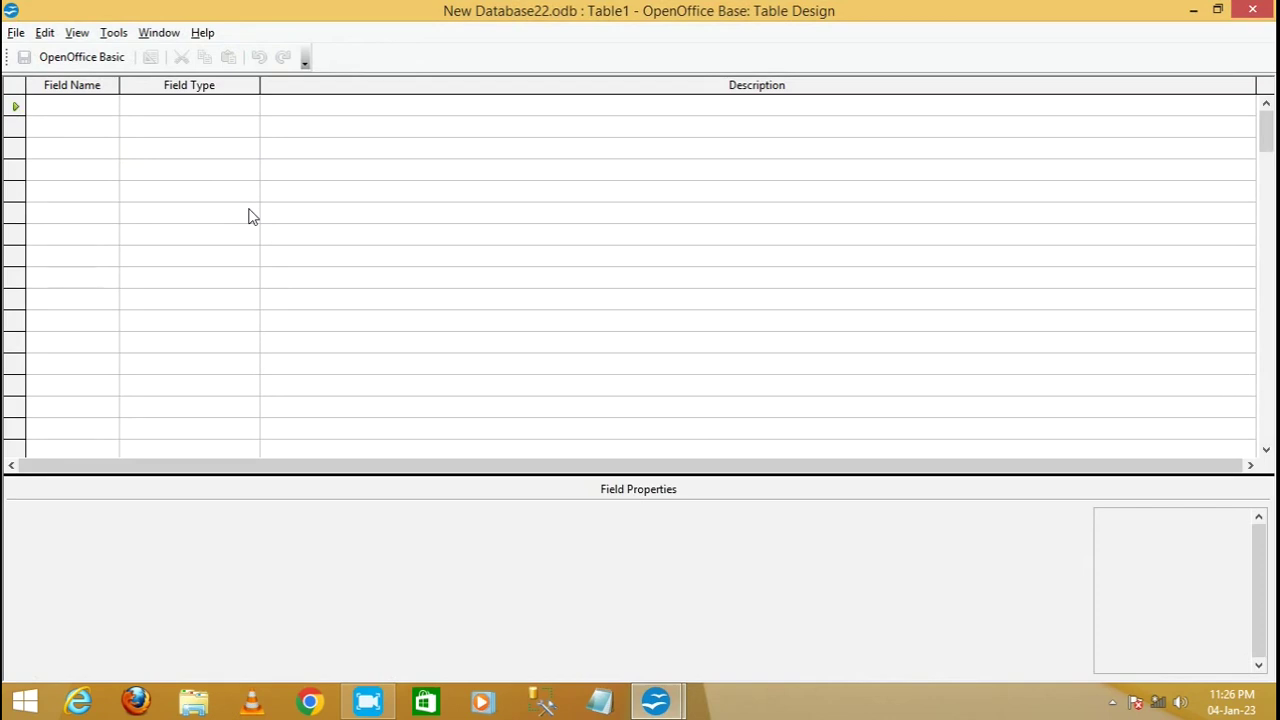
{"action": "type", "text": "SupplierId"}
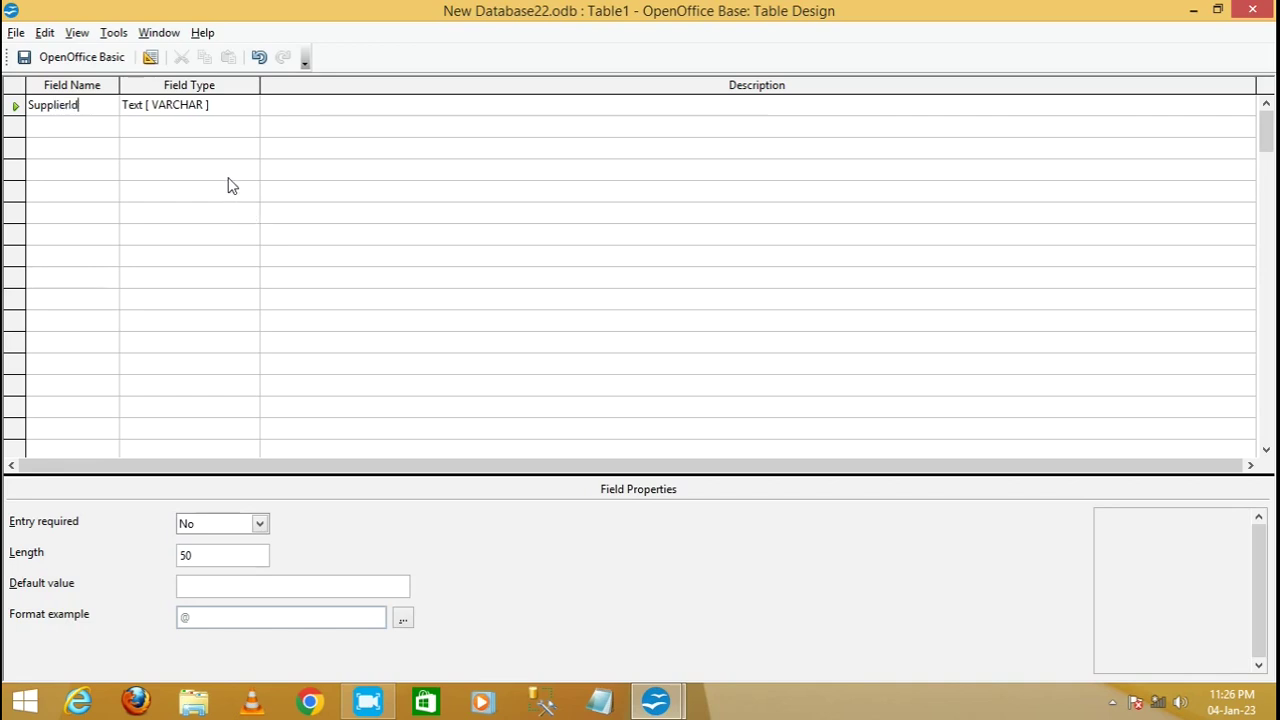
{"action": "left_click", "coordinate": [225, 109]}
{"action": "left_click", "coordinate": [250, 106]}
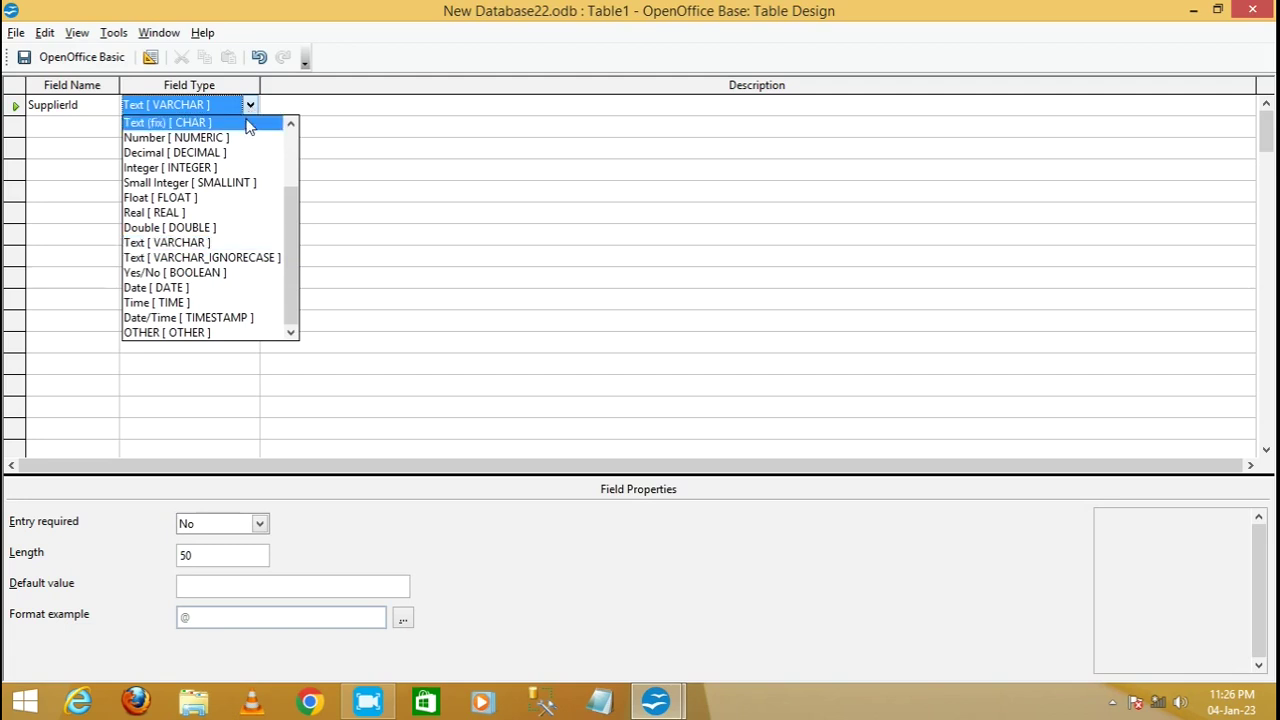
{"action": "left_click", "coordinate": [160, 167]}
Step: Add the SupplierName and SupplierCity text fields to the table design
{"action": "left_click", "coordinate": [67, 131]}
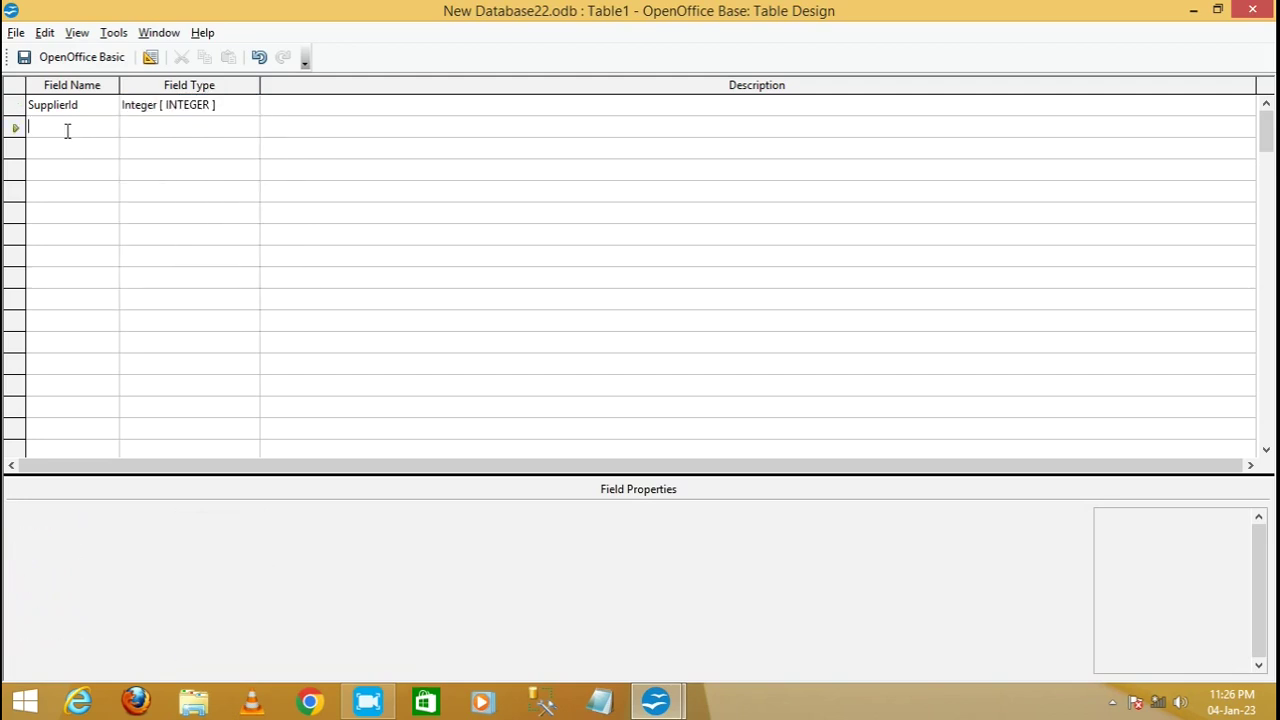
{"action": "type", "text": "Suppli"}
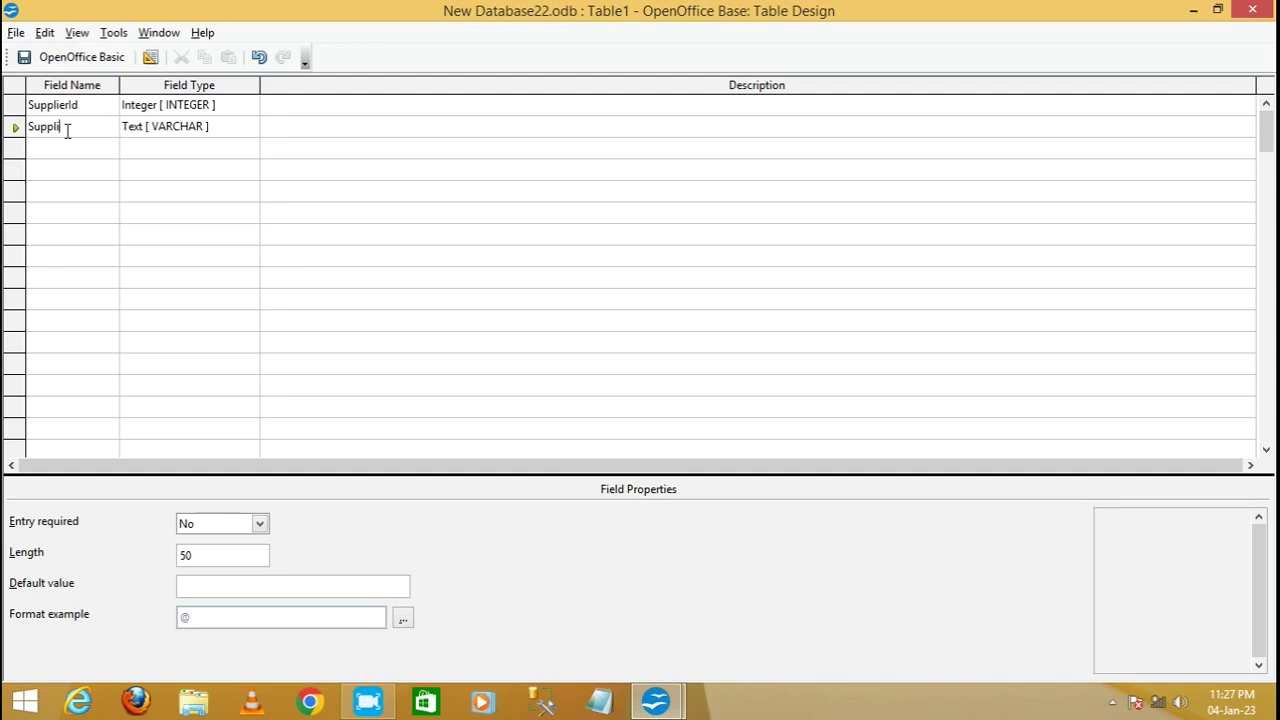
{"action": "type", "text": "erName"}
{"action": "left_click", "coordinate": [52, 152]}
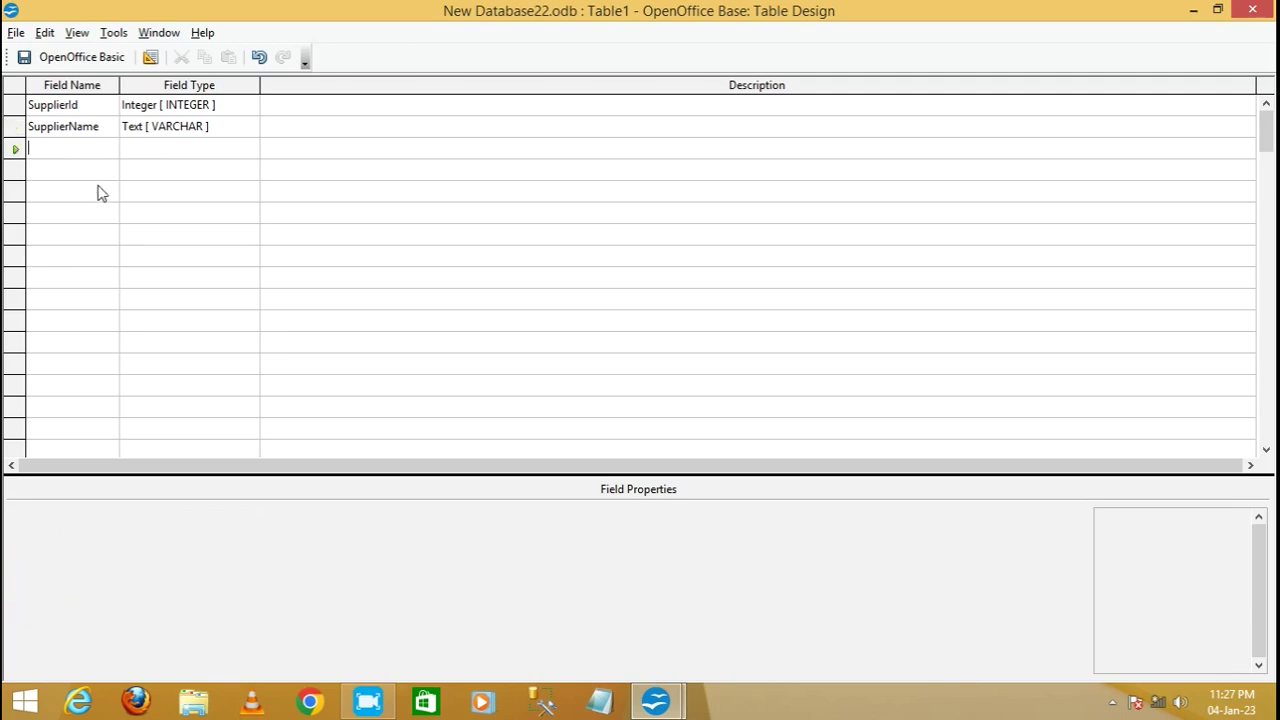
{"action": "type", "text": "S"}
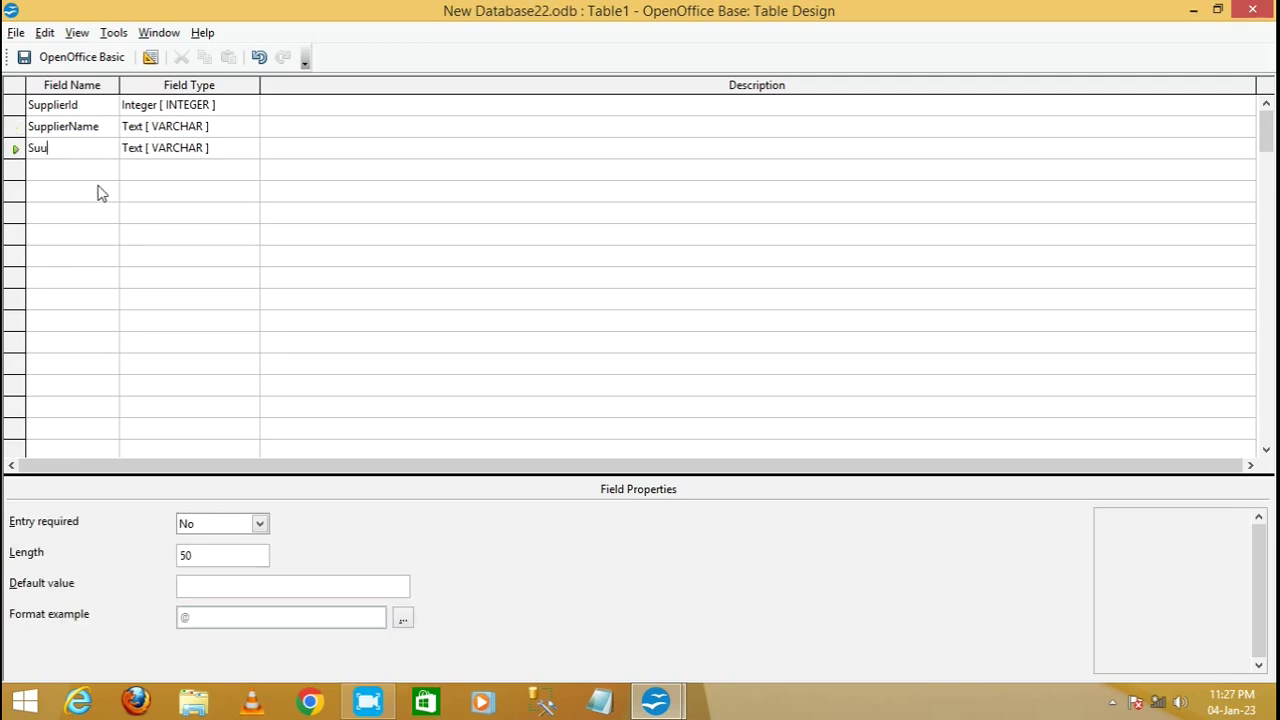
{"action": "type", "text": "upplierCity"}
Step: Set SupplierId as the primary key, save the table as Supplier, and close the design
{"action": "right_click", "coordinate": [13, 110]}
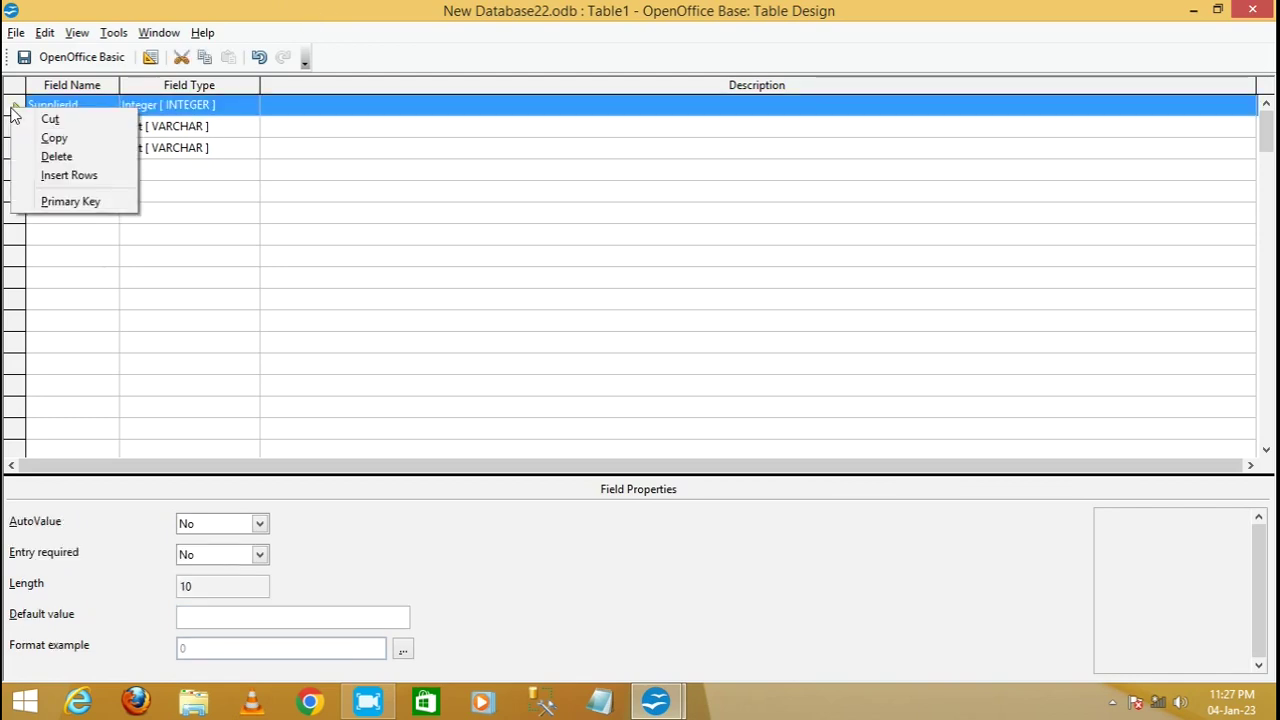
{"action": "left_click", "coordinate": [68, 202]}
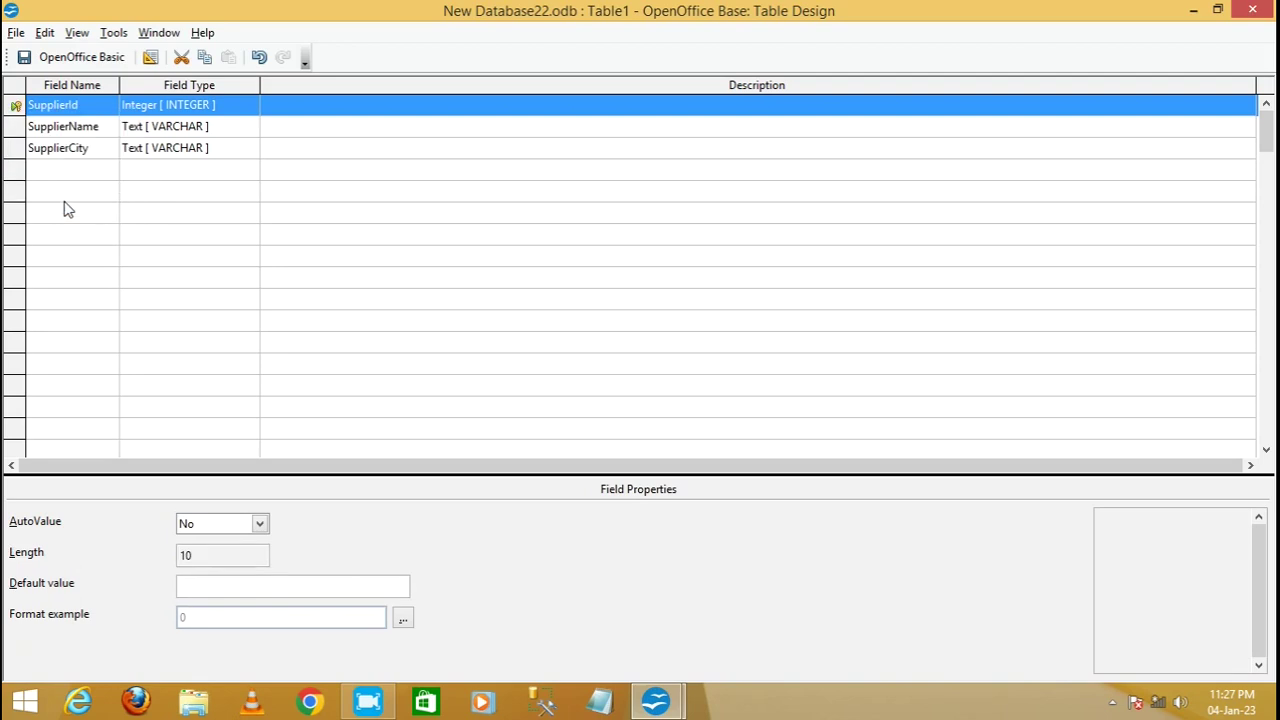
{"action": "left_click", "coordinate": [25, 60]}
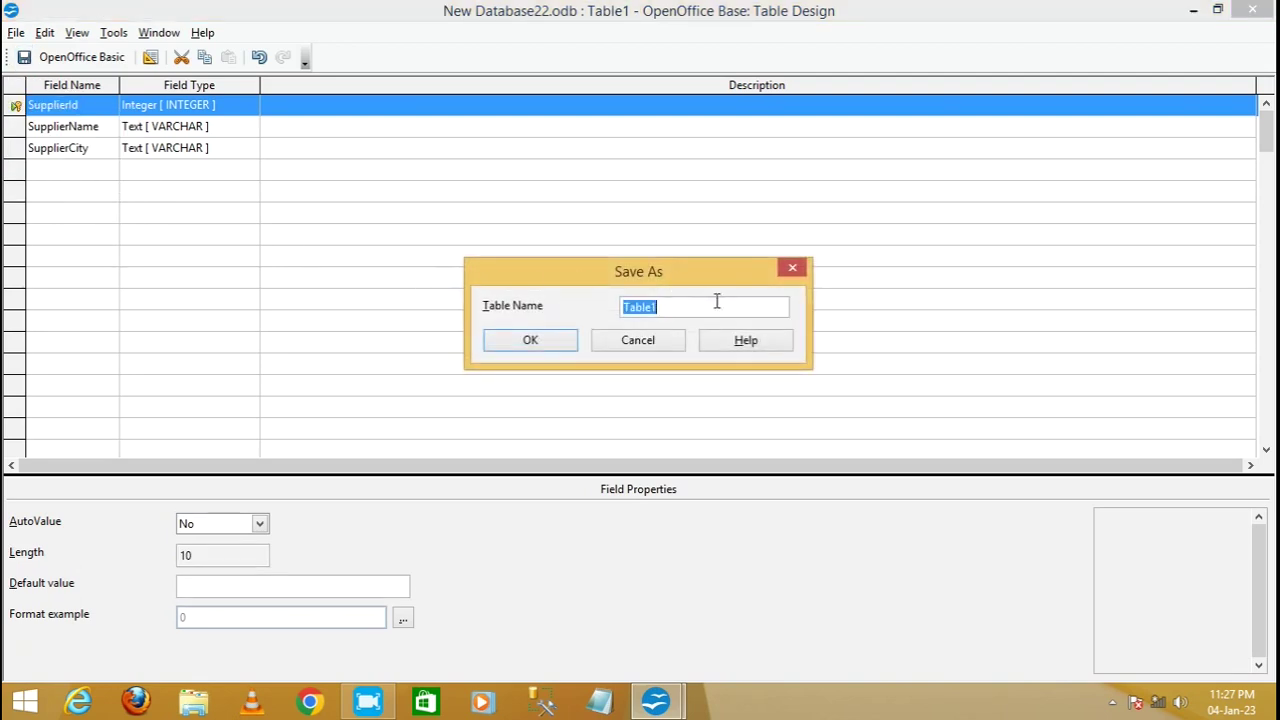
{"action": "key", "text": "BackSpace"}
{"action": "type", "text": "Supplier"}
{"action": "left_click", "coordinate": [527, 343]}
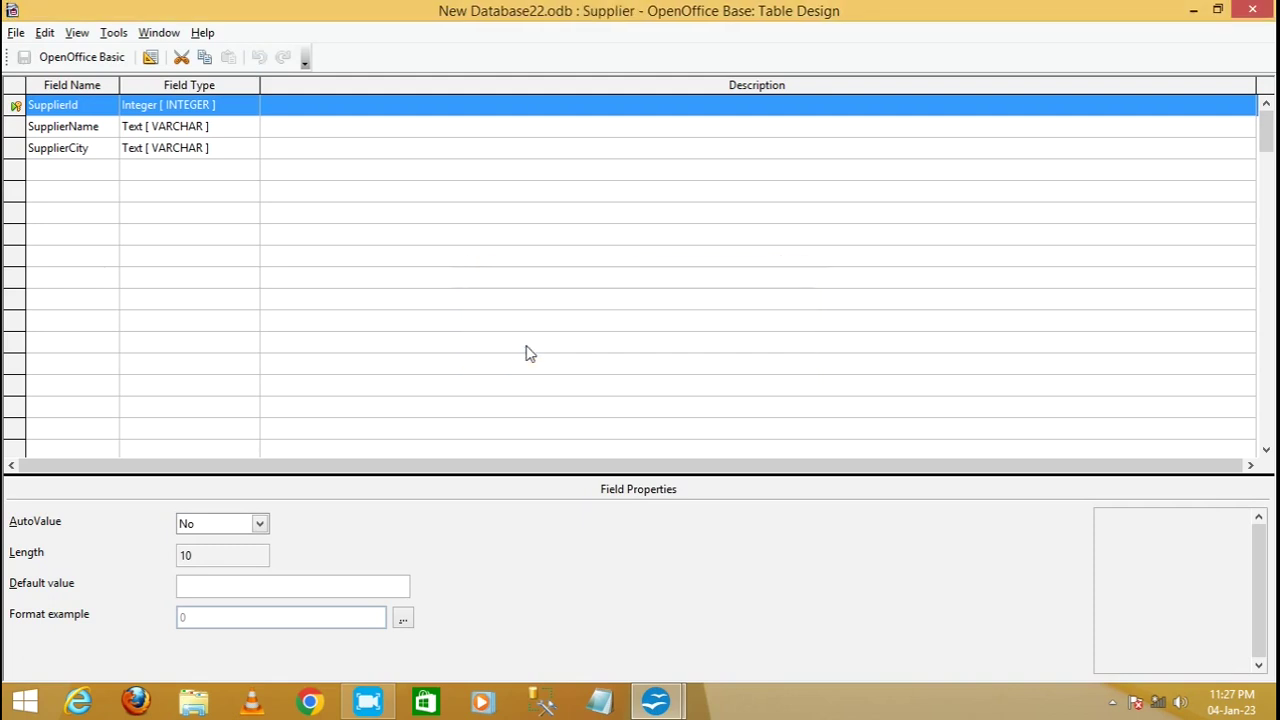
{"action": "left_click", "coordinate": [1250, 12]}
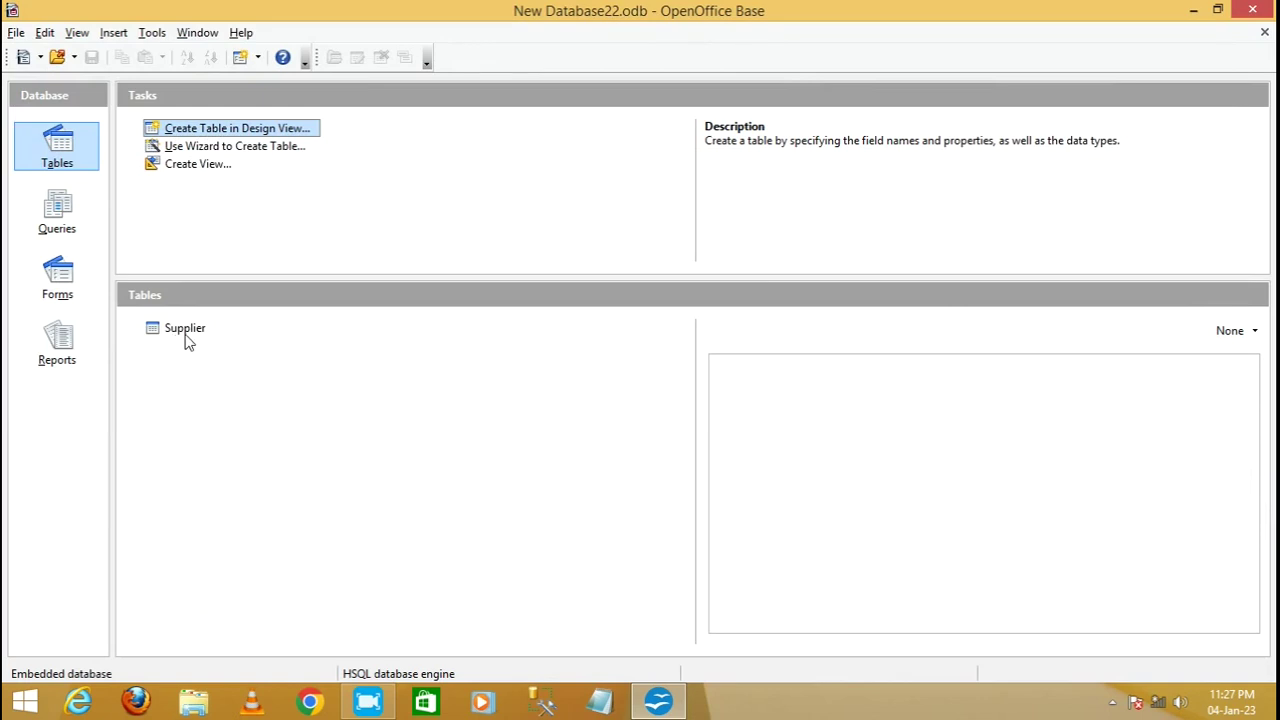
Step: Open the Supplier table and enter record 1: ID 1, a supplier name, city Noida
{"action": "double_click", "coordinate": [155, 333]}
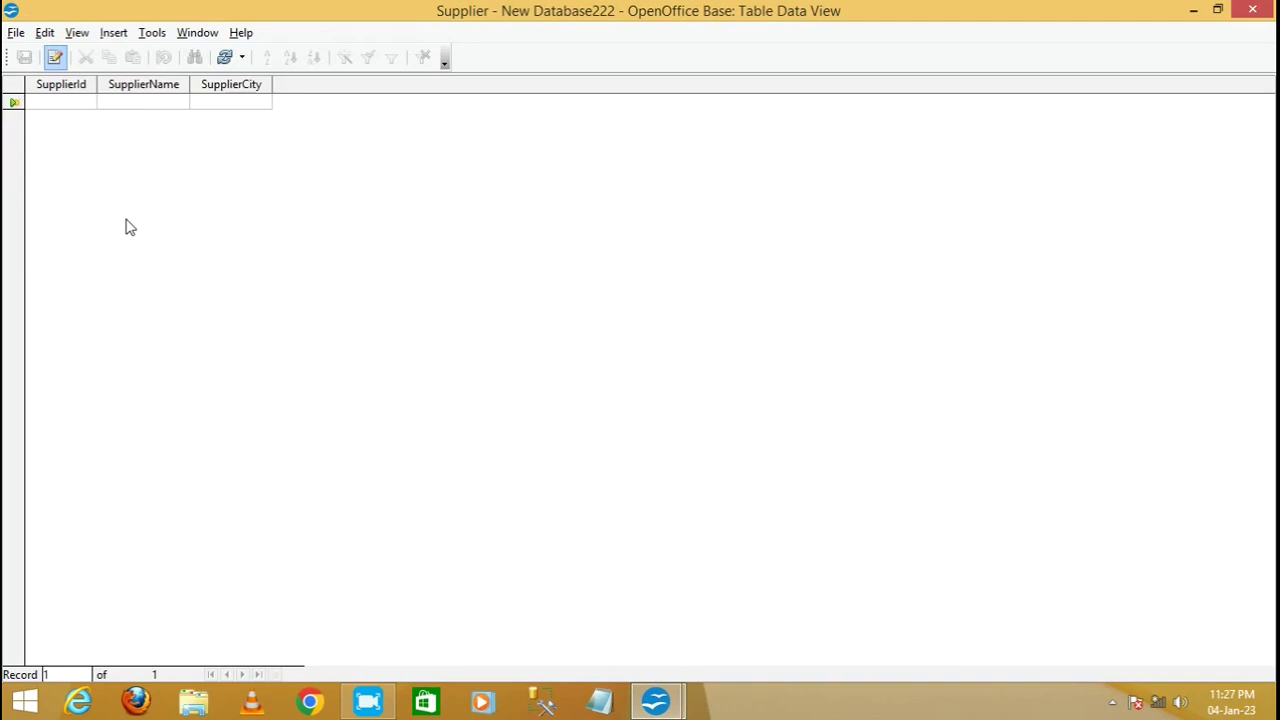
{"action": "type", "text": "1"}
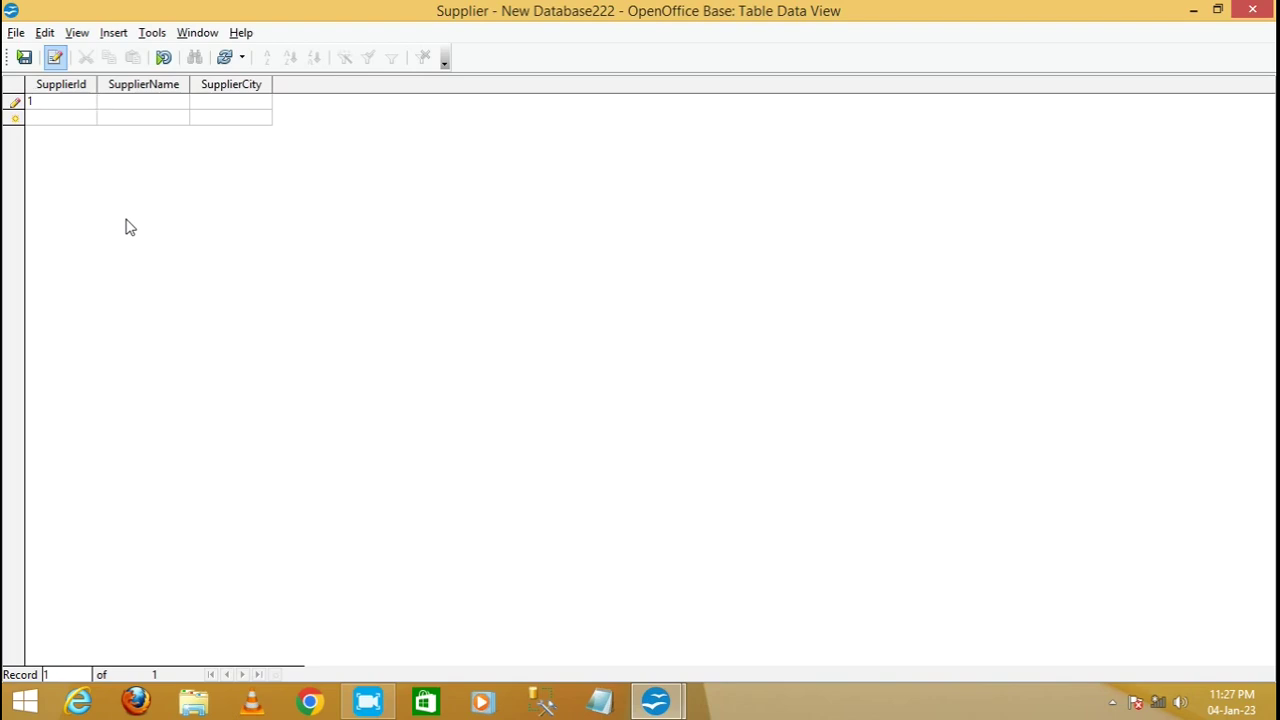
{"action": "type", "text": "Am"}
{"action": "type", "text": "Noida"}
{"action": "key", "text": "Tab"}
Step: Enter record 2: ID 2, a supplier name, city Banglore
{"action": "type", "text": "2"}
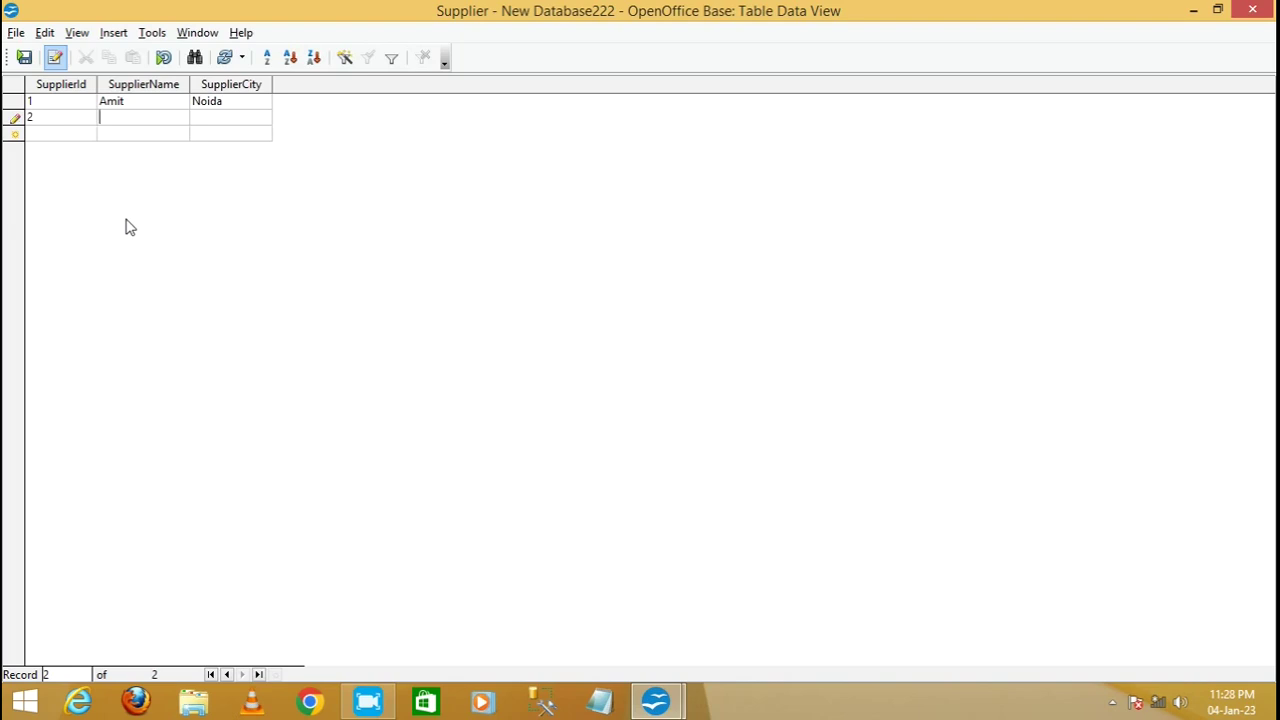
{"action": "key", "text": "Tab"}
{"action": "type", "text": "Amita"}
{"action": "key", "text": "Tab"}
{"action": "type", "text": "Bang"}
{"action": "key", "text": "Tab"}
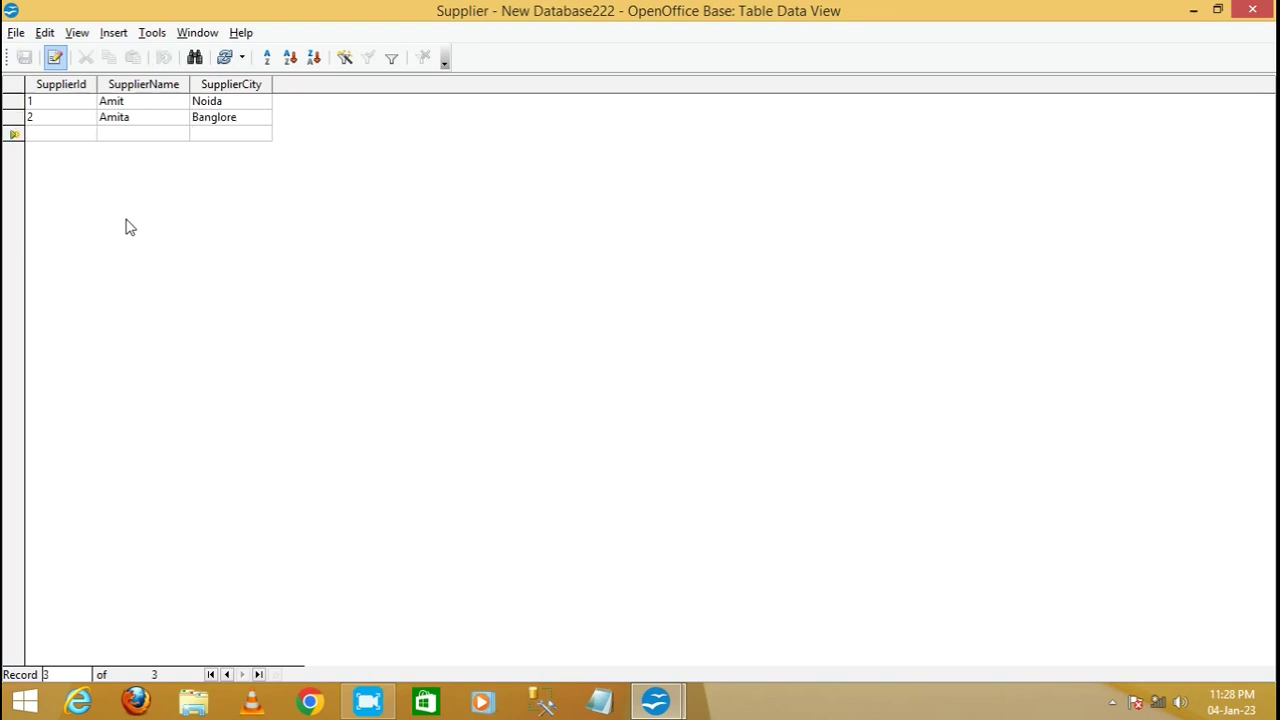
Step: Enter and save record 3: ID 3, a supplier name, city Banglore
{"action": "type", "text": "3"}
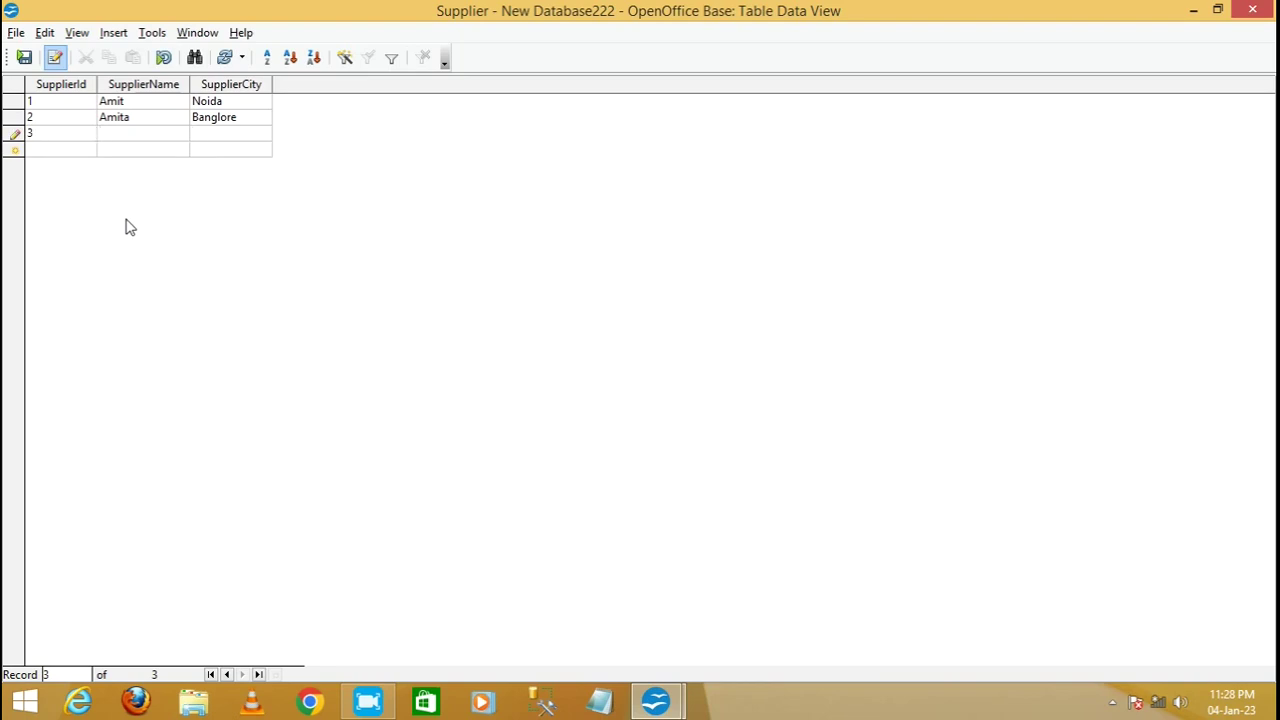
{"action": "type", "text": "Rakesh"}
{"action": "type", "text": "Banglore"}
{"action": "key", "text": "Down"}
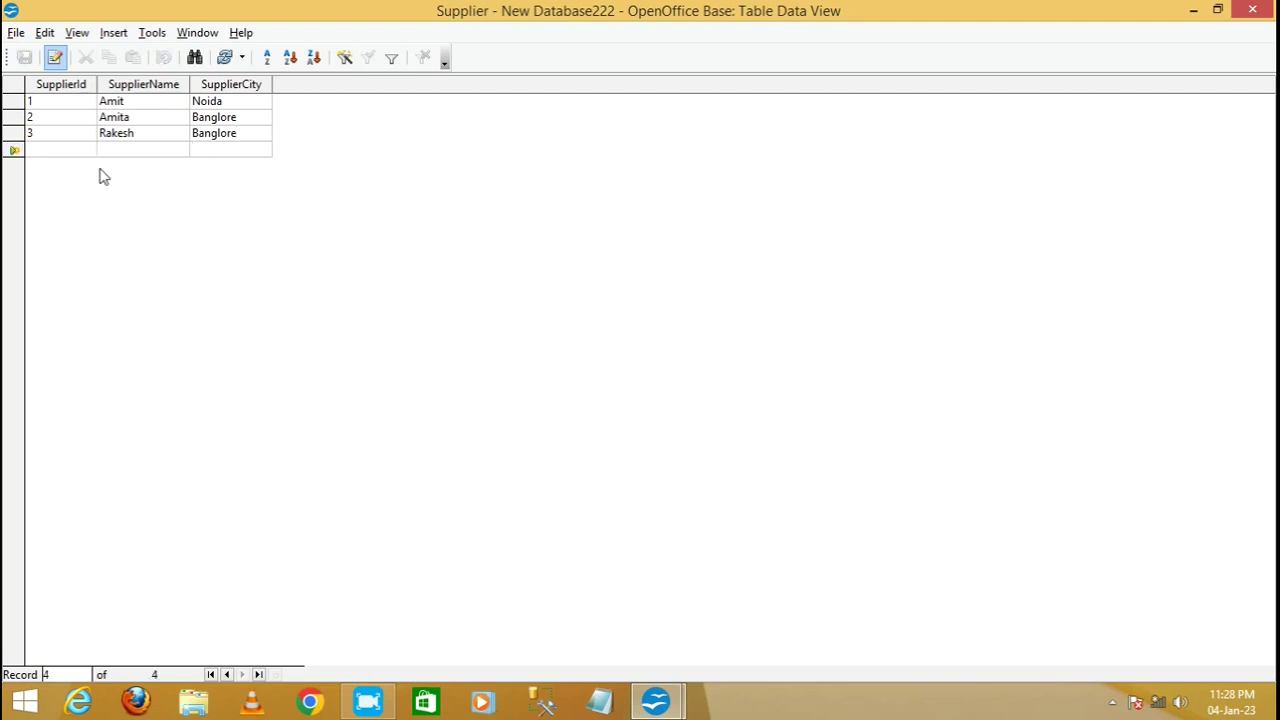
{"action": "left_click", "coordinate": [52, 132]}
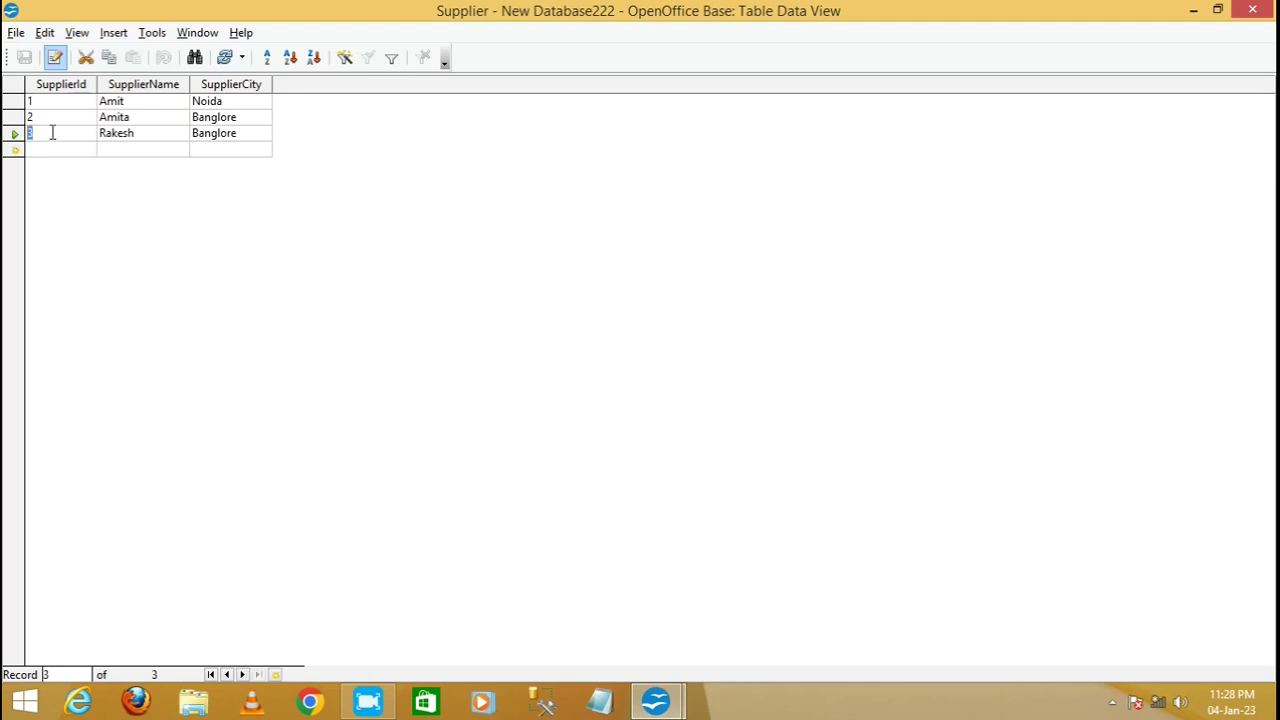
{"action": "left_click", "coordinate": [52, 134]}
Step: Close and recheck the Supplier table's three records, then switch to the Queries section
{"action": "left_click", "coordinate": [1240, 18]}
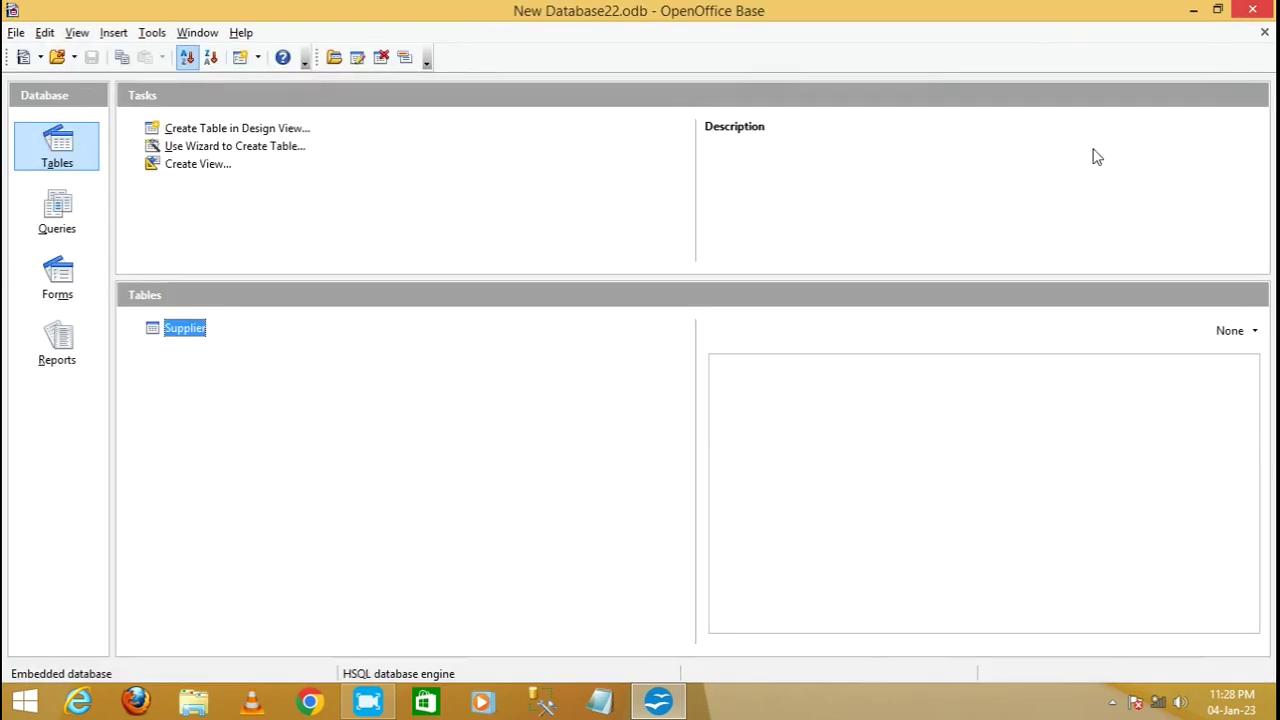
{"action": "double_click", "coordinate": [152, 330]}
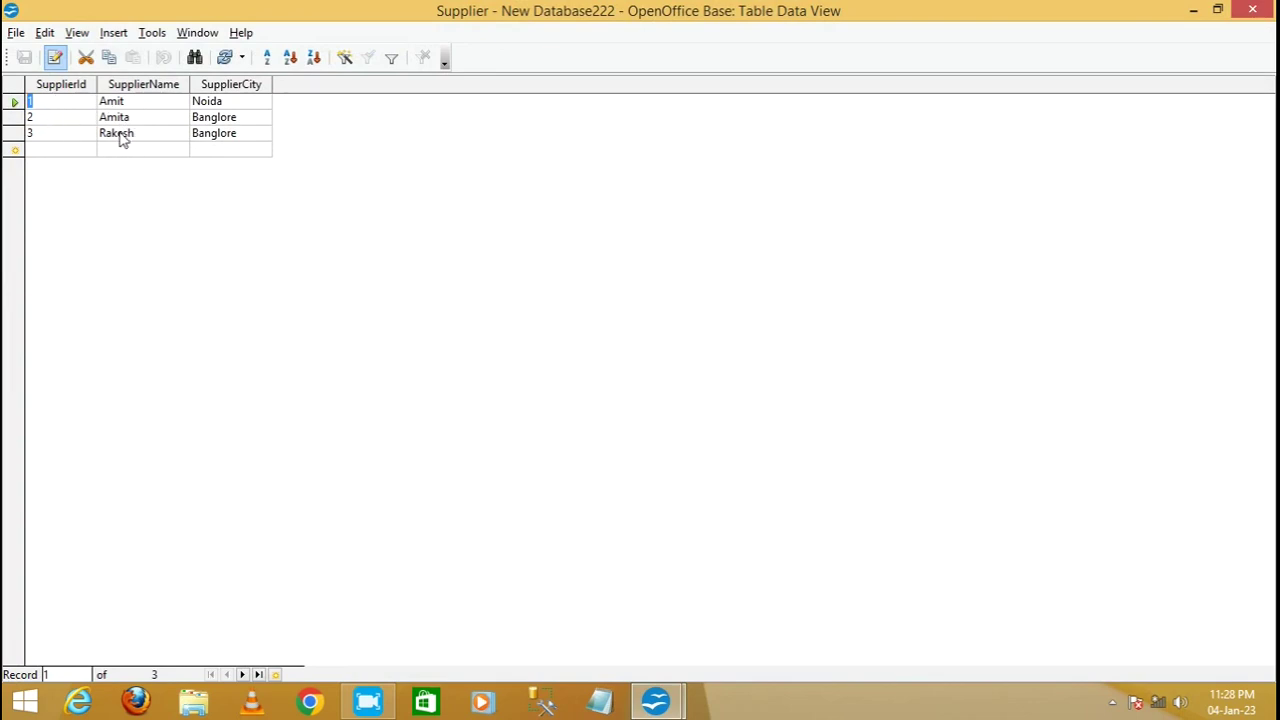
{"action": "left_click", "coordinate": [1252, 10]}
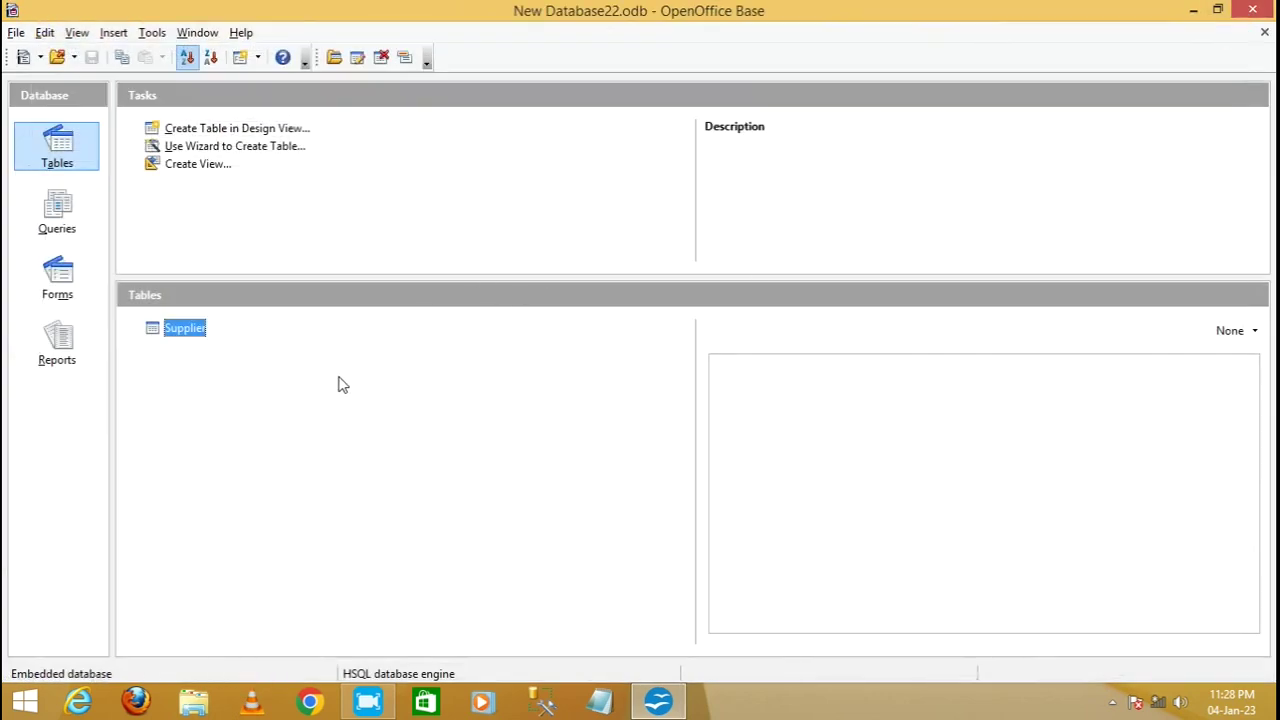
{"action": "left_click", "coordinate": [57, 220]}
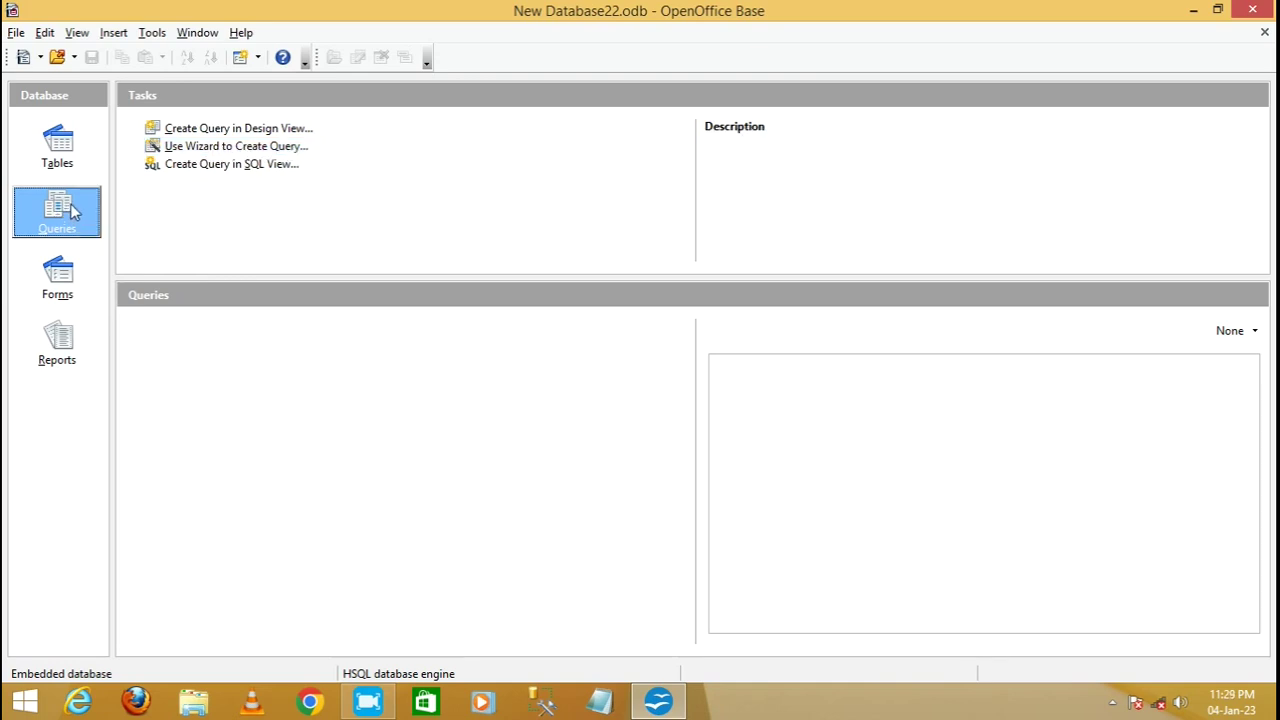
Step: Launch the Query Wizard and add SupplierId, SupplierName and SupplierCity as query fields
{"action": "left_click", "coordinate": [245, 150]}
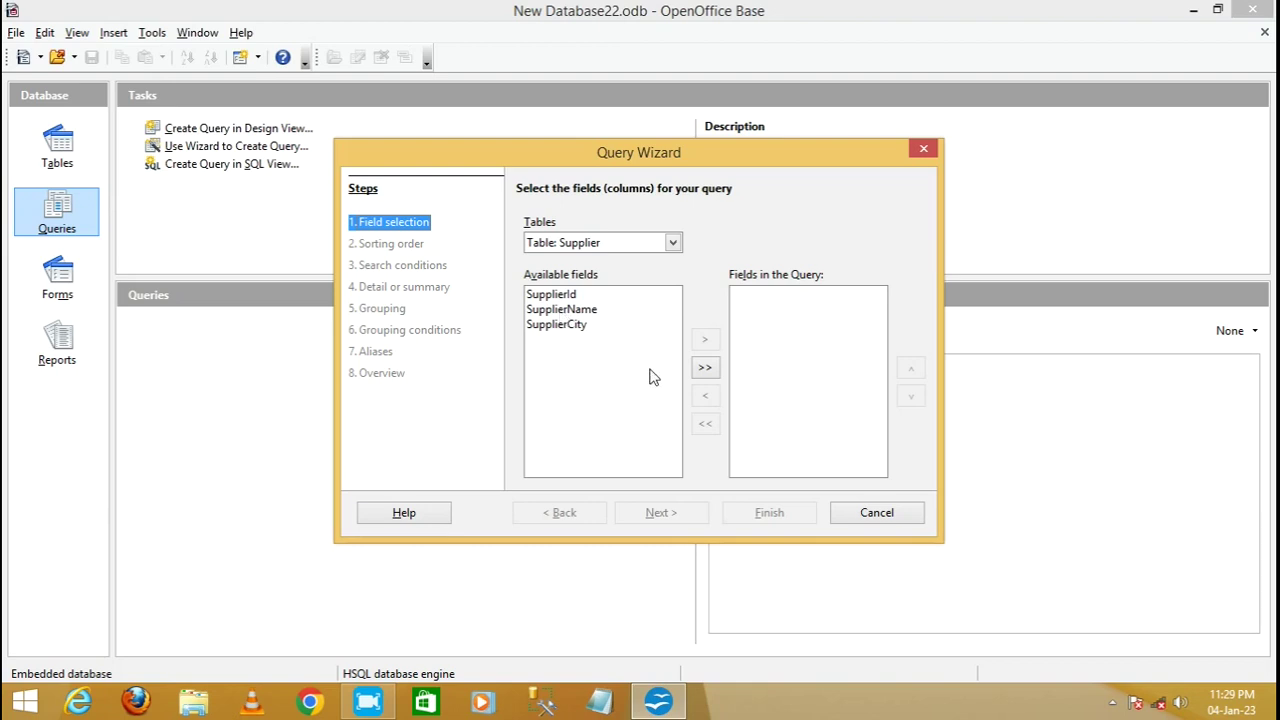
{"action": "left_click", "coordinate": [705, 369]}
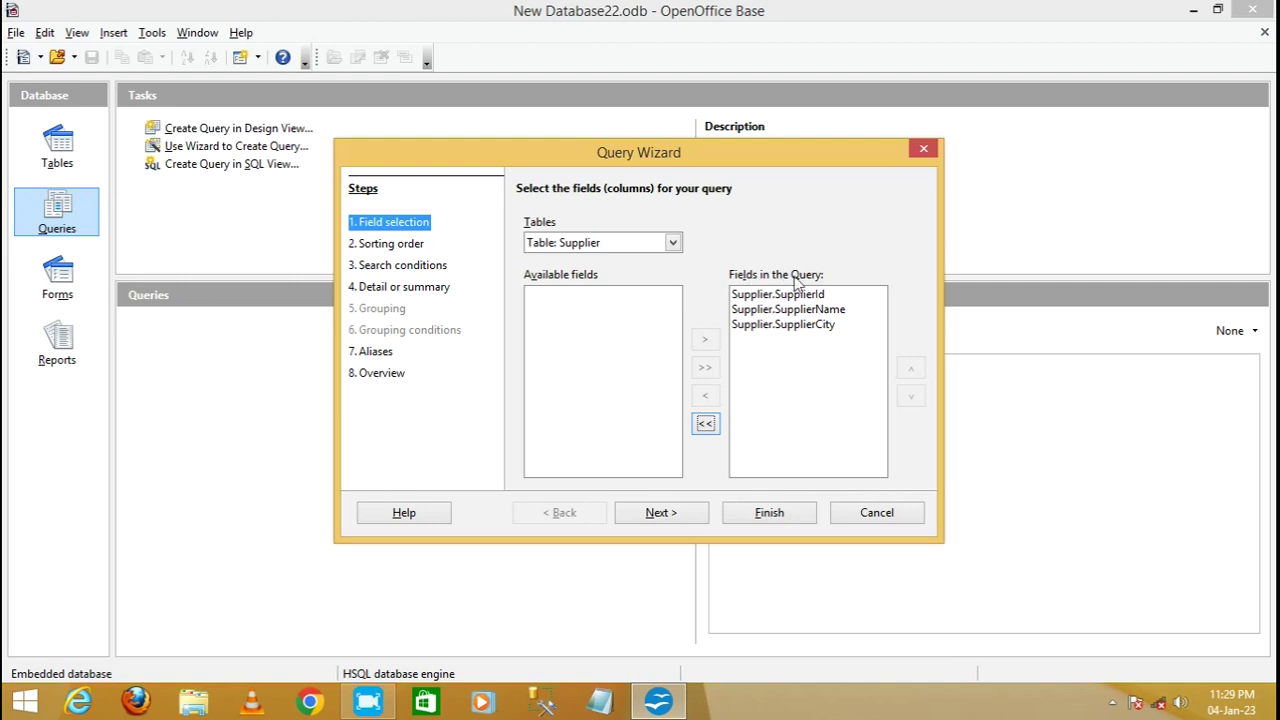
{"action": "left_click", "coordinate": [665, 514]}
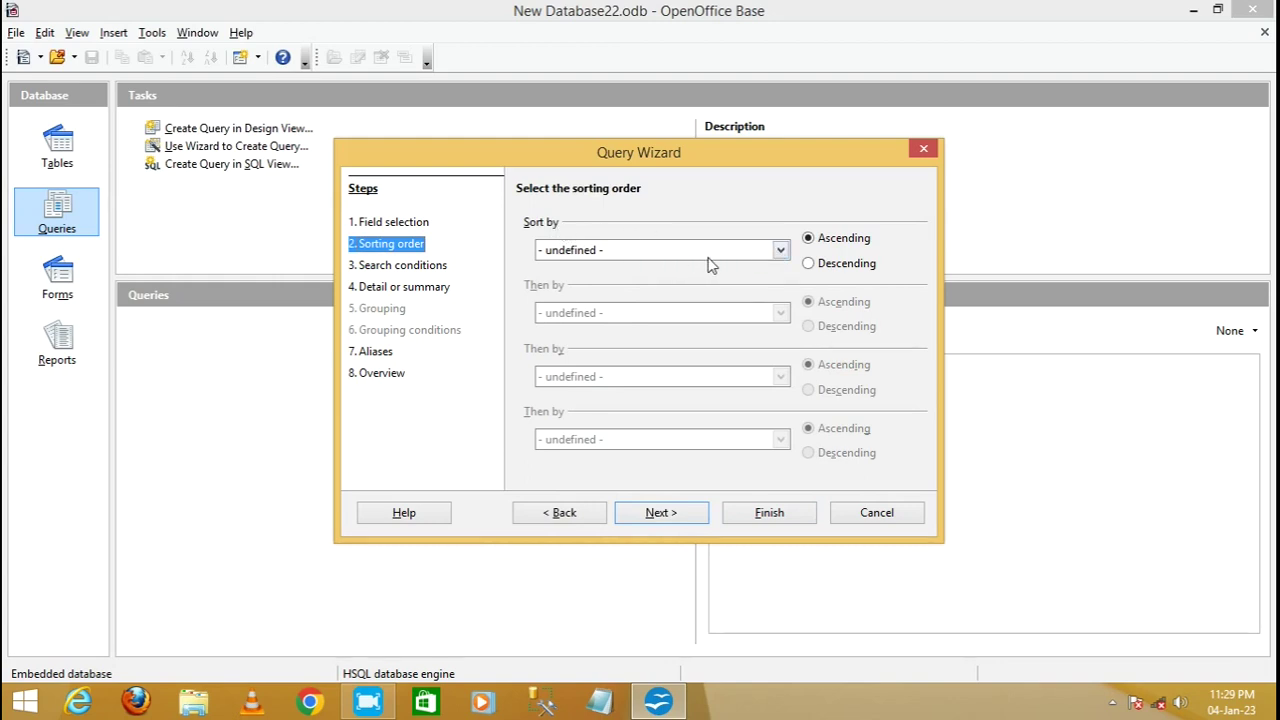
Step: Sort the query by Supplier.SupplierId ascending
{"action": "left_click", "coordinate": [780, 250]}
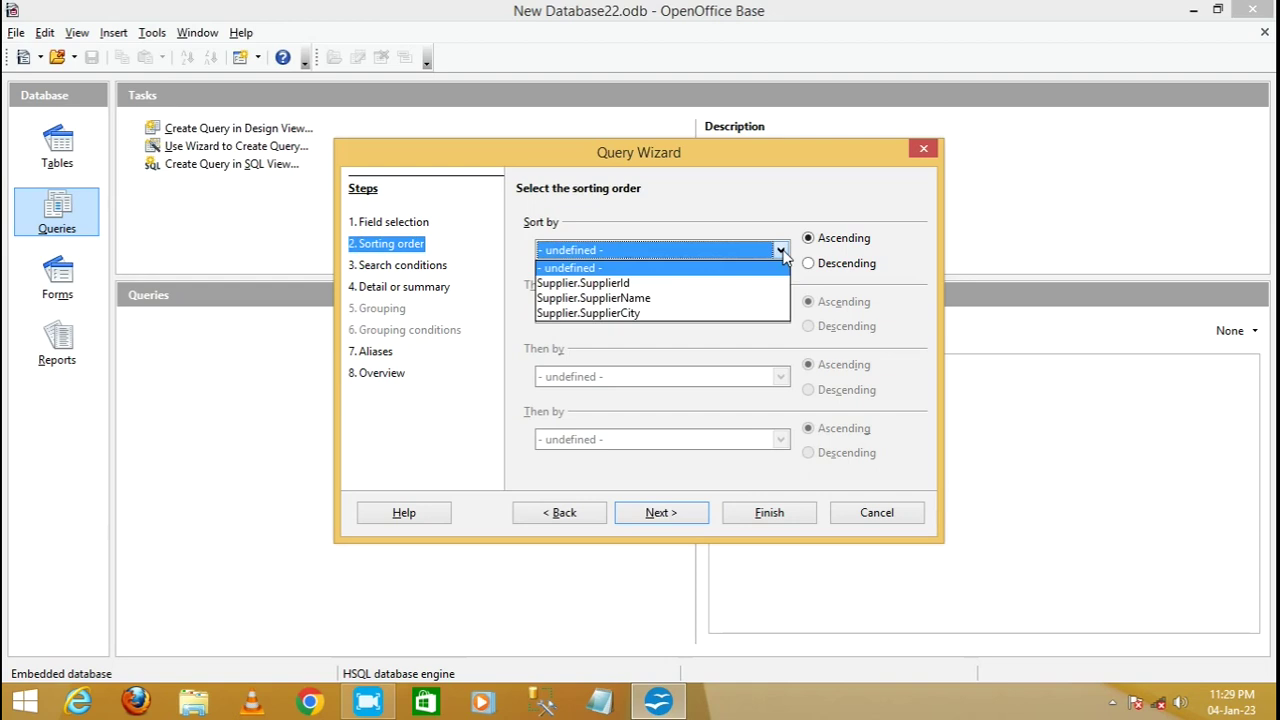
{"action": "left_click", "coordinate": [610, 284]}
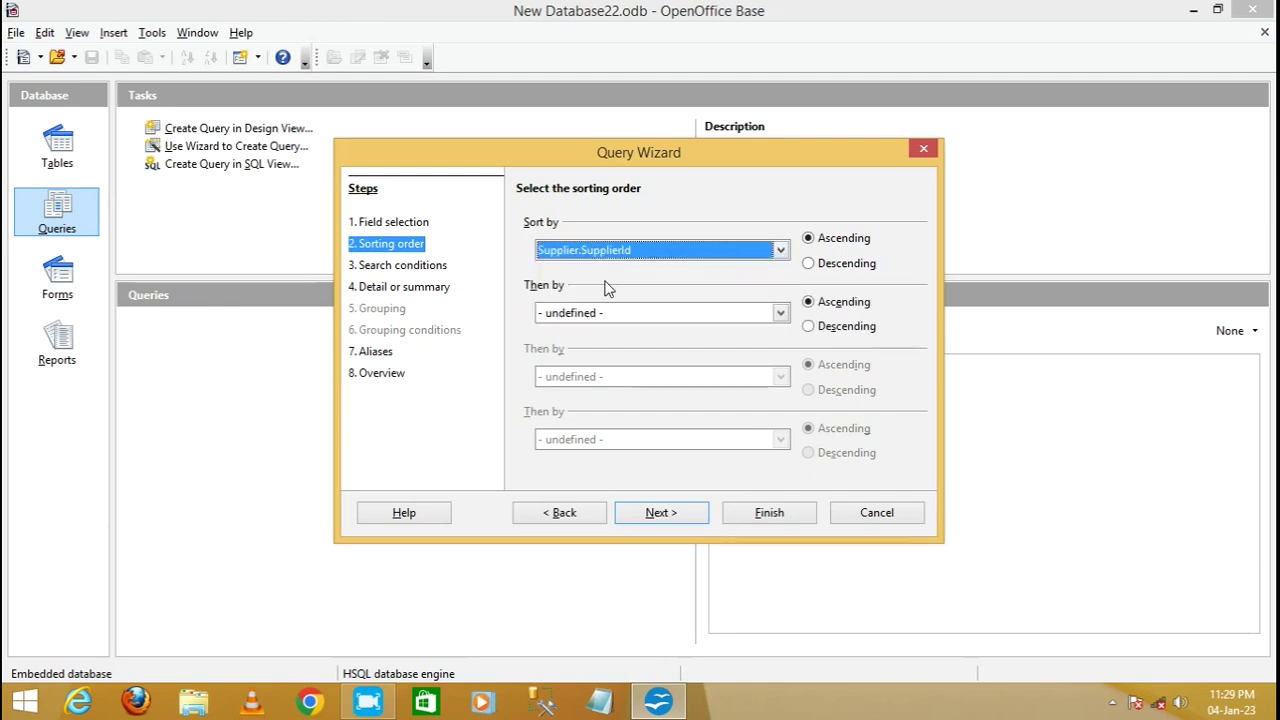
{"action": "left_click", "coordinate": [657, 518]}
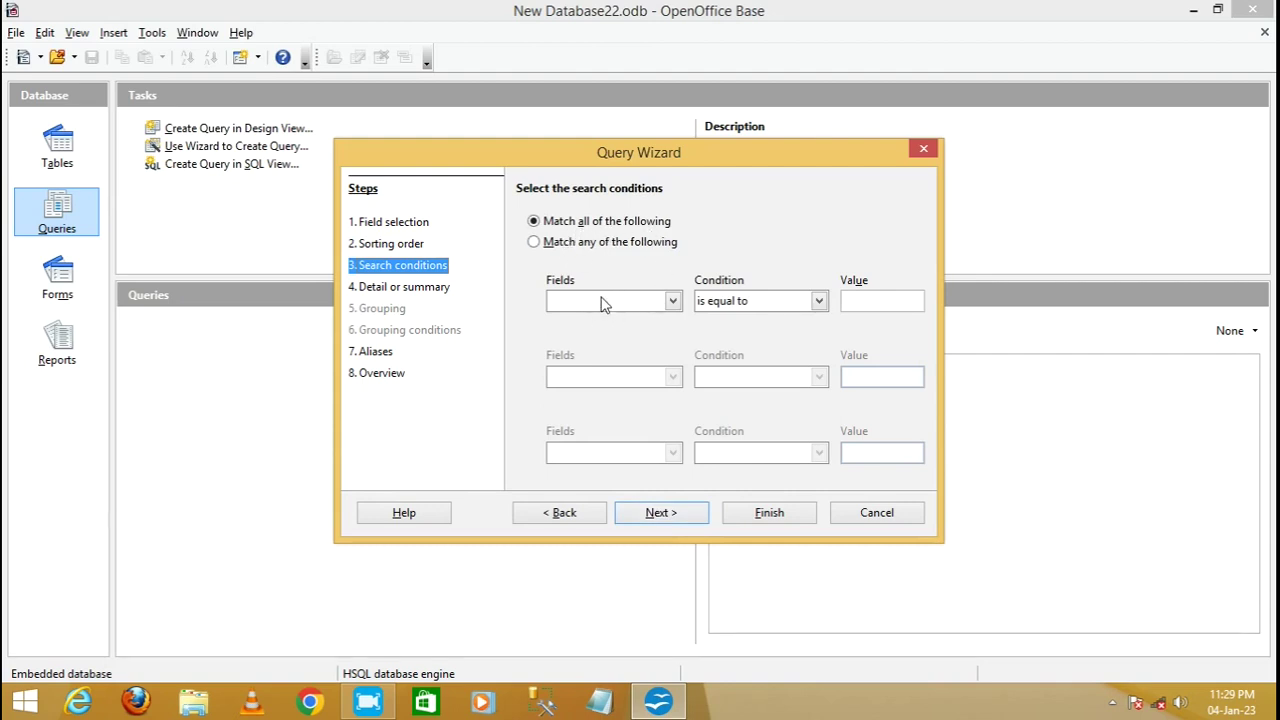
Step: Add the search condition Supplier.SupplierCity is equal to Banglore
{"action": "left_click", "coordinate": [673, 302]}
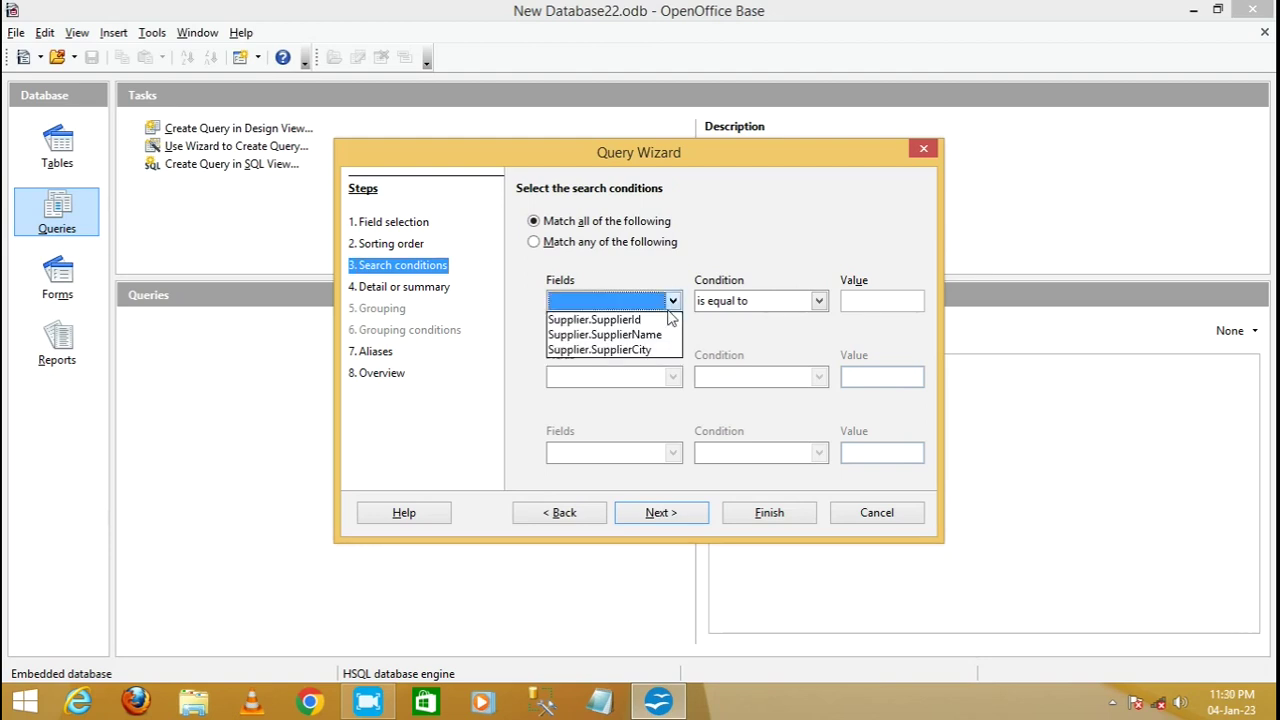
{"action": "left_click", "coordinate": [620, 350]}
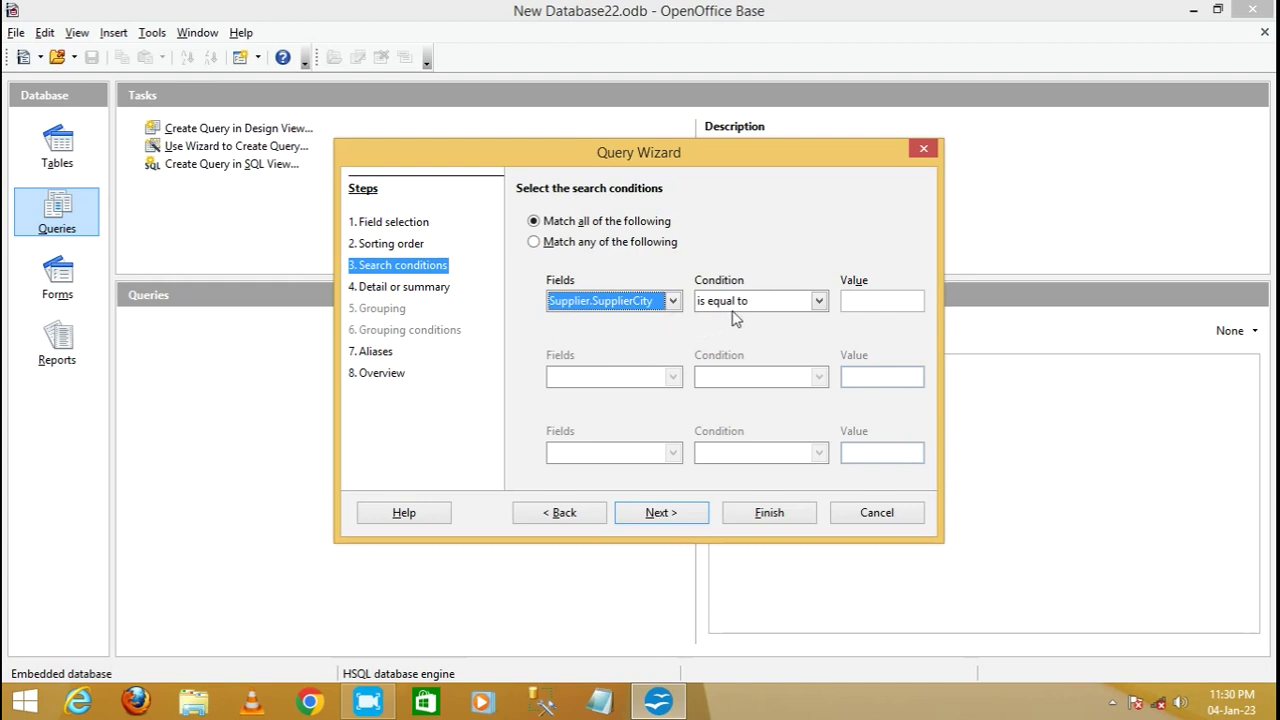
{"action": "left_click", "coordinate": [858, 300]}
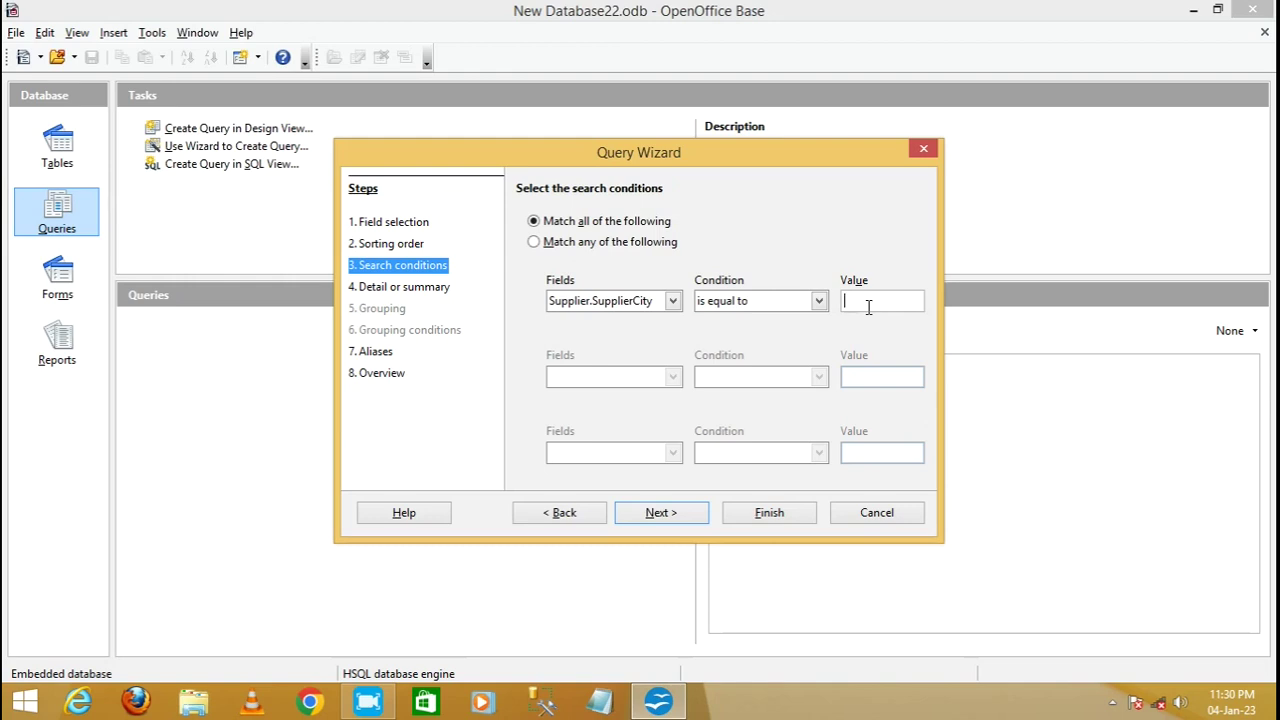
{"action": "type", "text": "Banglore"}
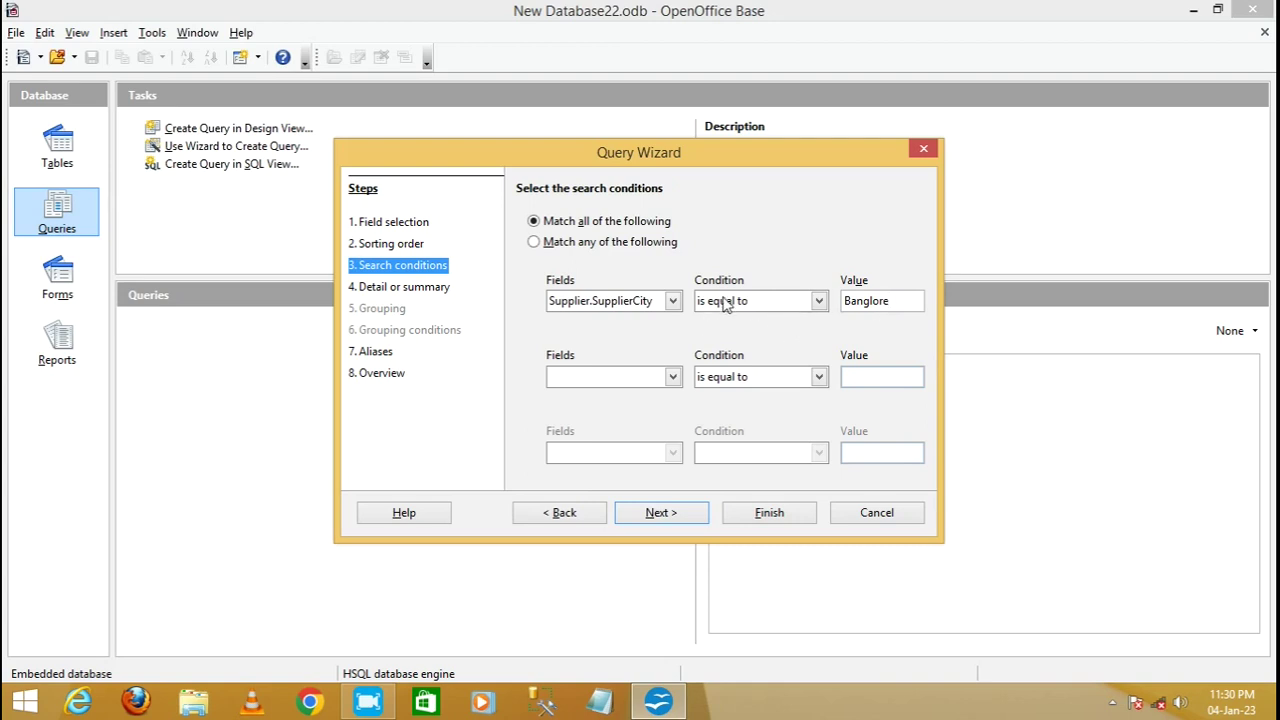
Step: Skip the detail and alias steps and finish the query as Query_Supplier
{"action": "left_click", "coordinate": [655, 525]}
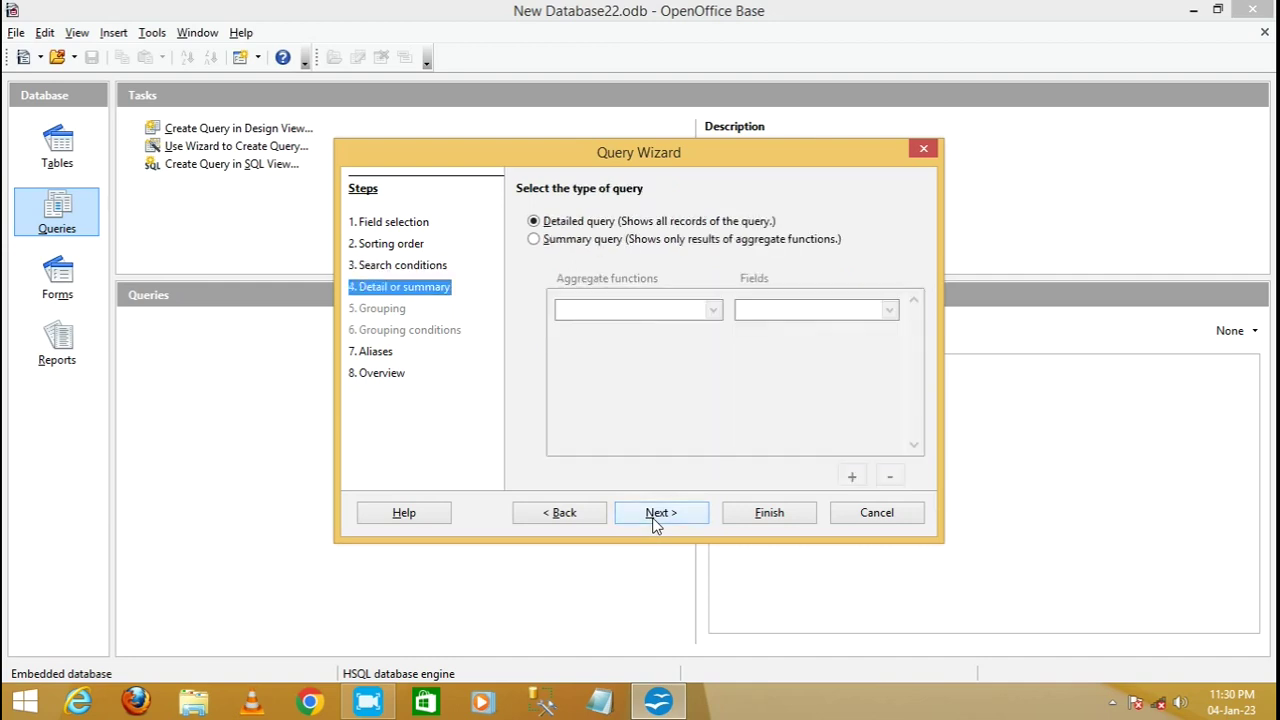
{"action": "left_click", "coordinate": [655, 525]}
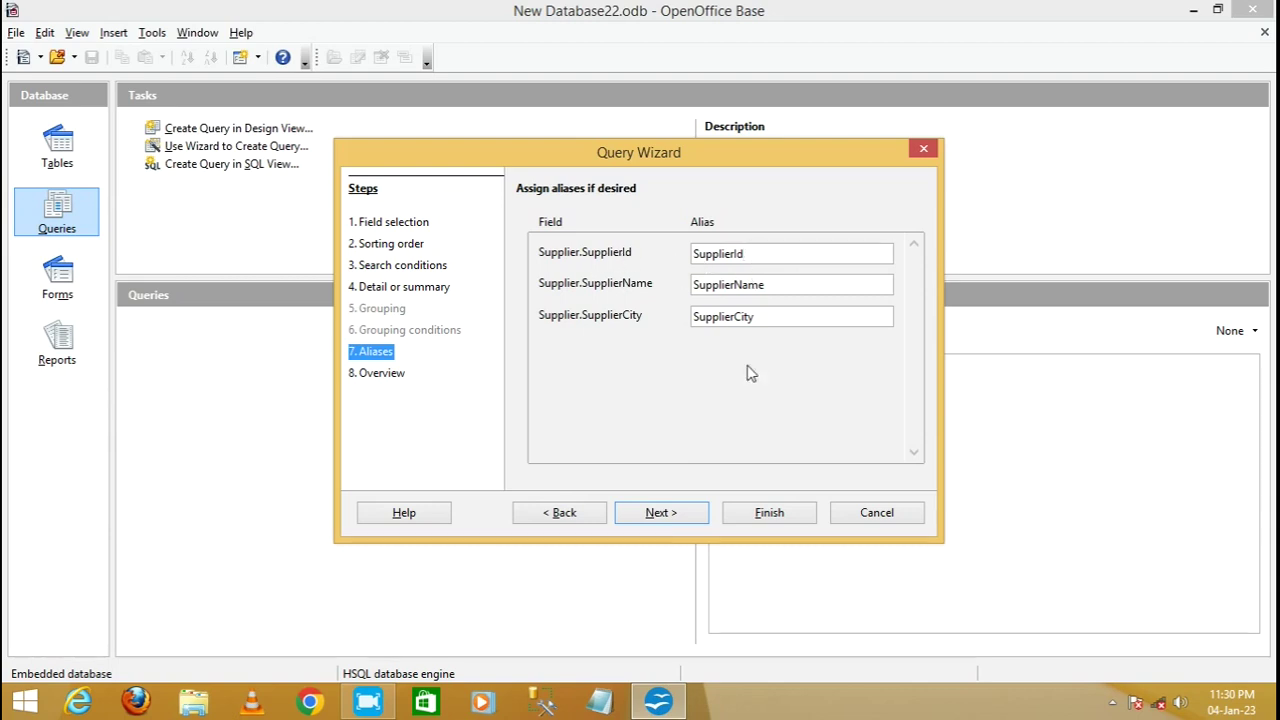
{"action": "left_click", "coordinate": [655, 520]}
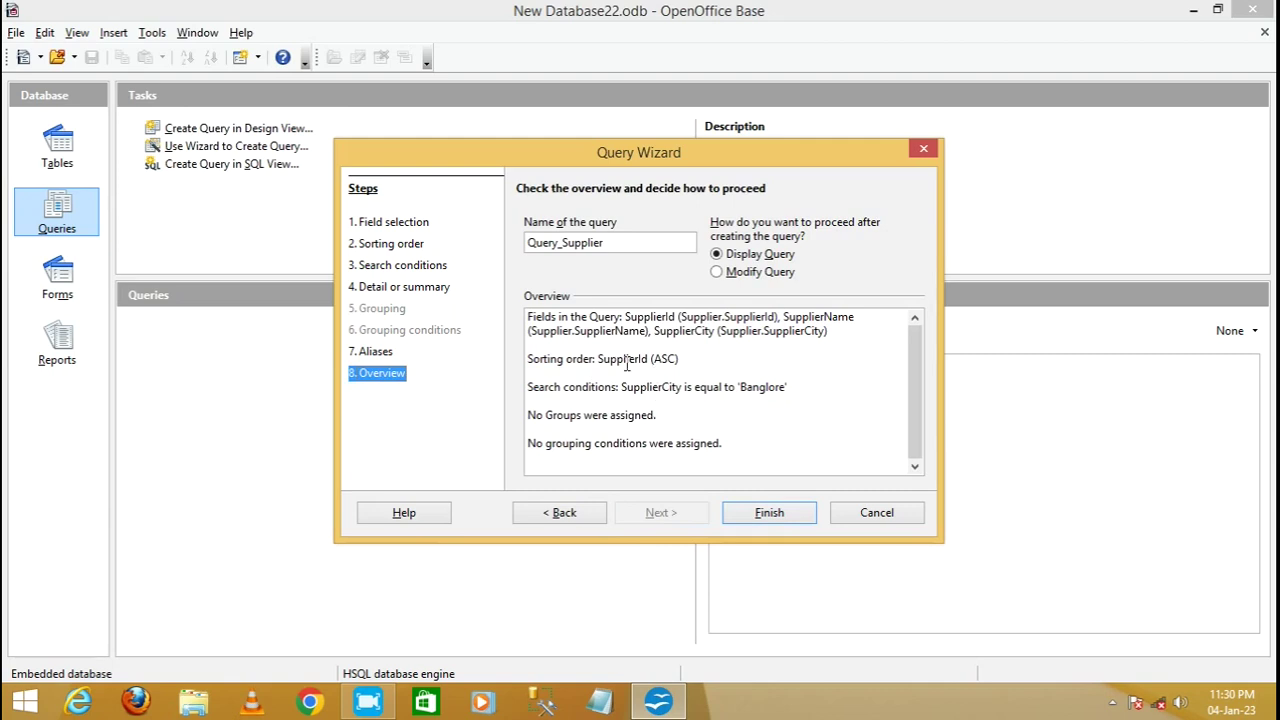
{"action": "left_click", "coordinate": [765, 523]}
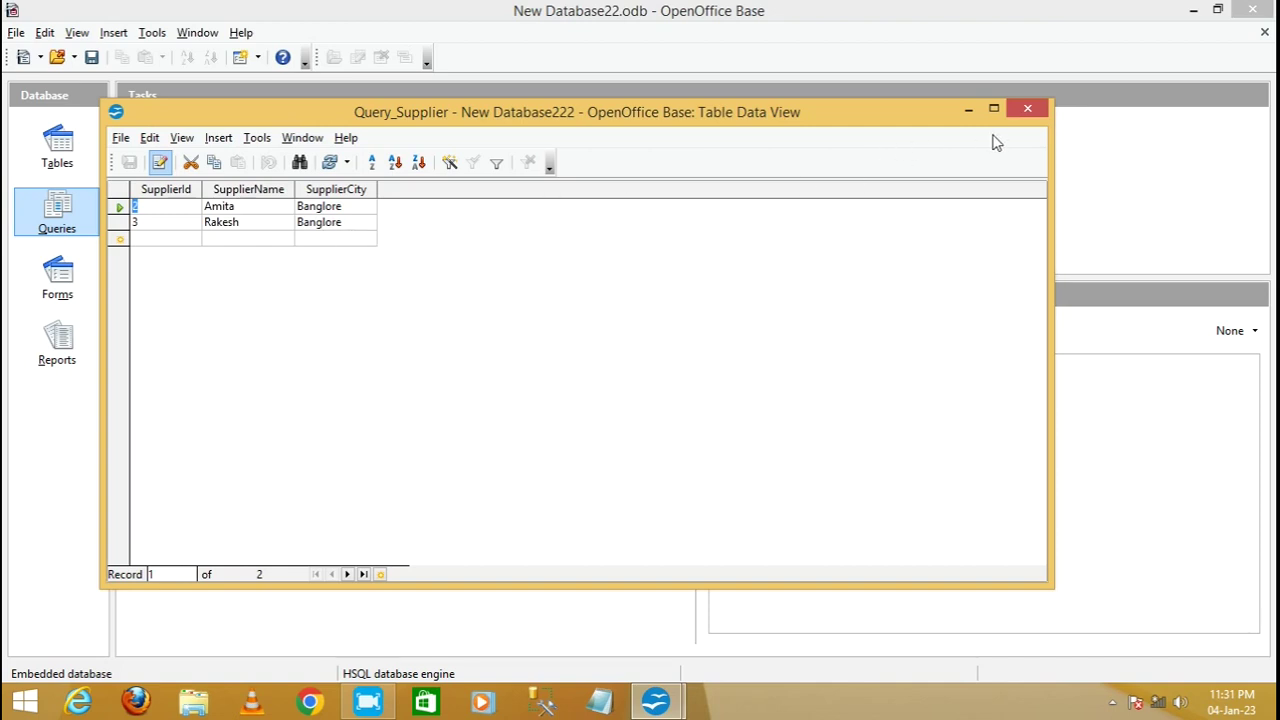
Step: Close the Query_Supplier results, reopen them to verify the Banglore rows, and close again
{"action": "left_click", "coordinate": [1027, 112]}
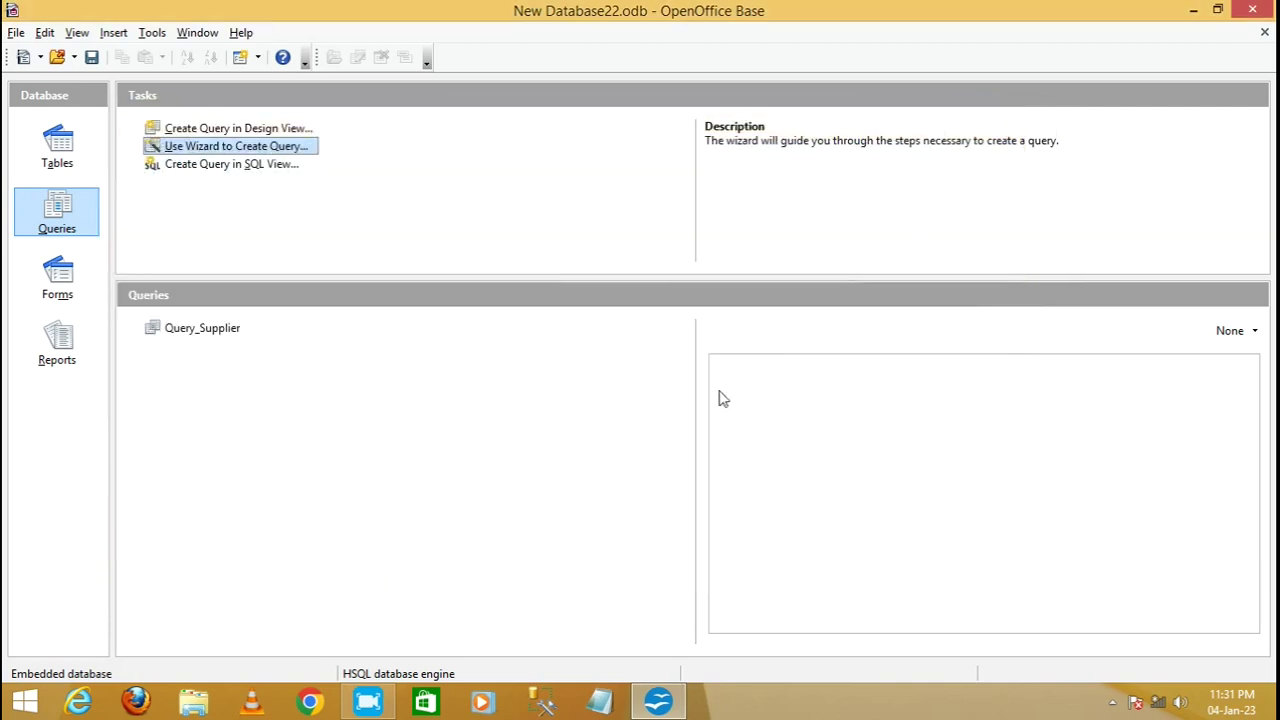
{"action": "double_click", "coordinate": [155, 335]}
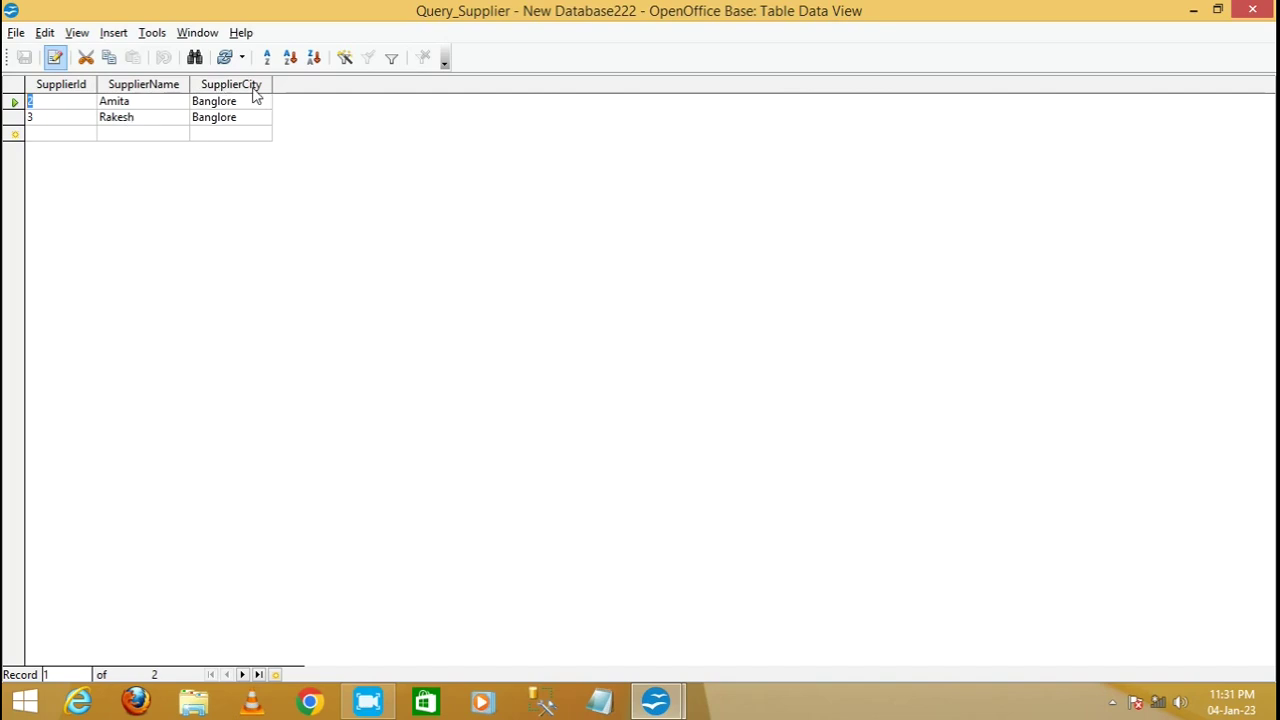
{"action": "left_click", "coordinate": [1251, 10]}
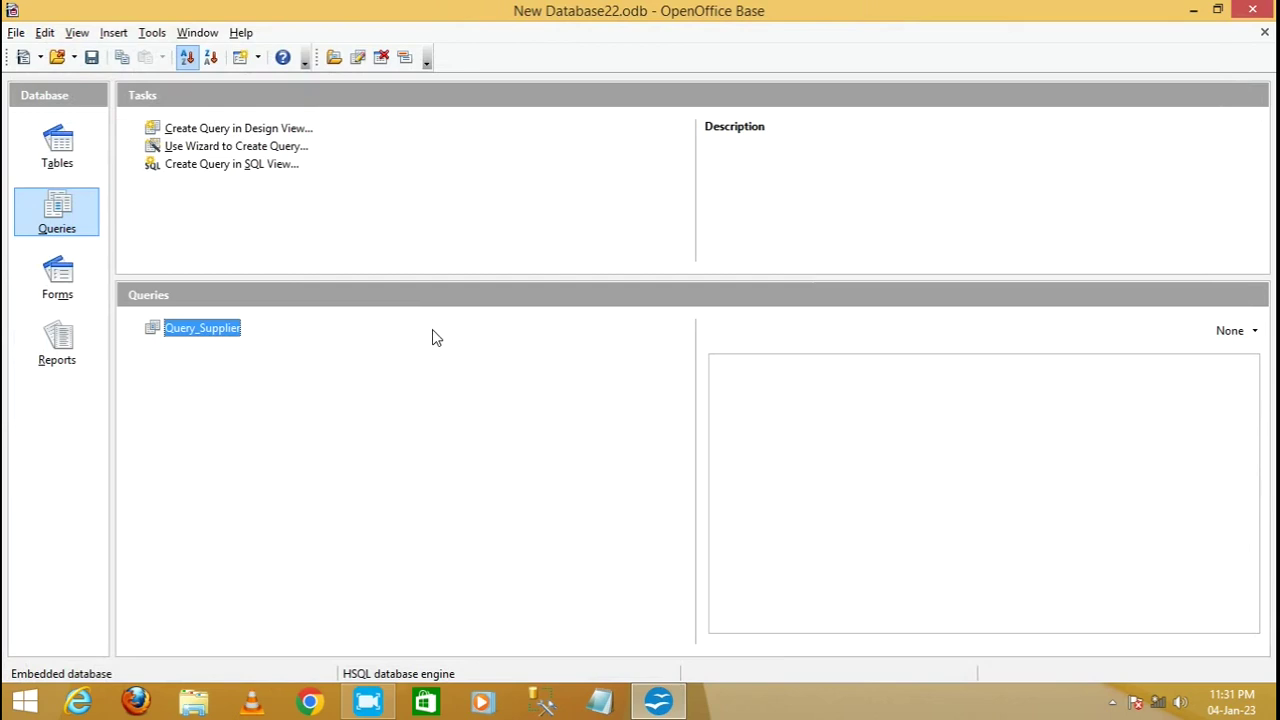